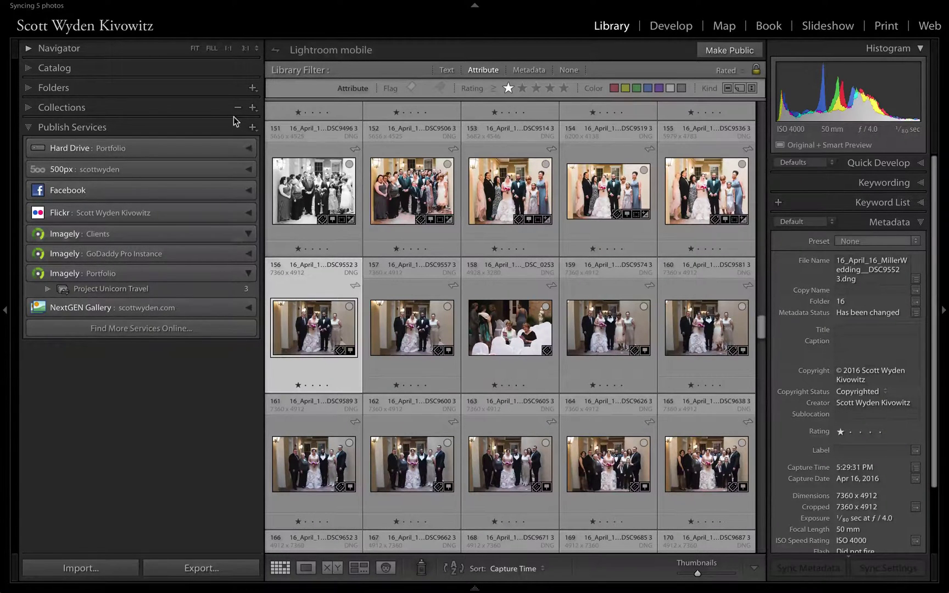
Expand the Publish Services panel and move the grid selection up to photo 151.
click(81, 106)
click(86, 107)
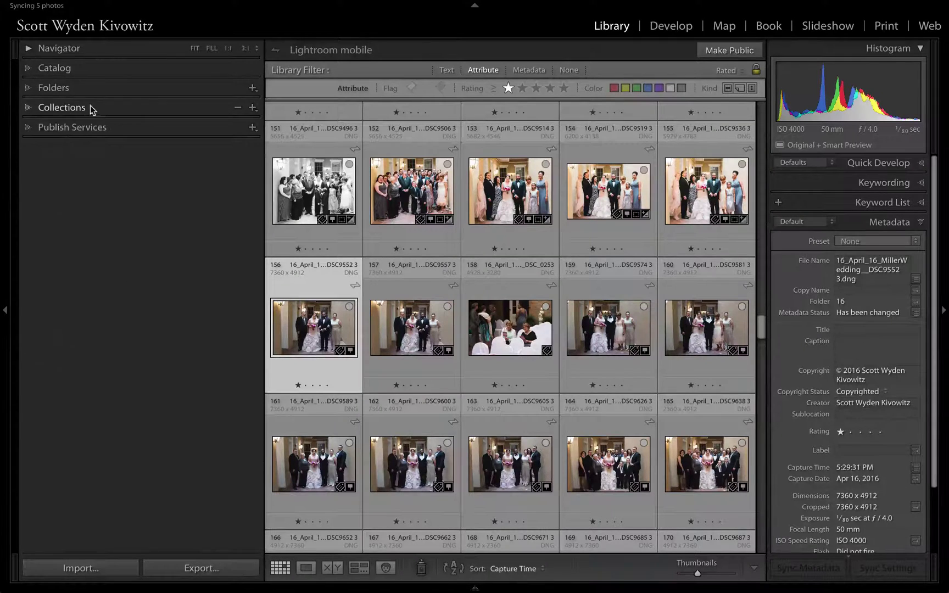
click(100, 134)
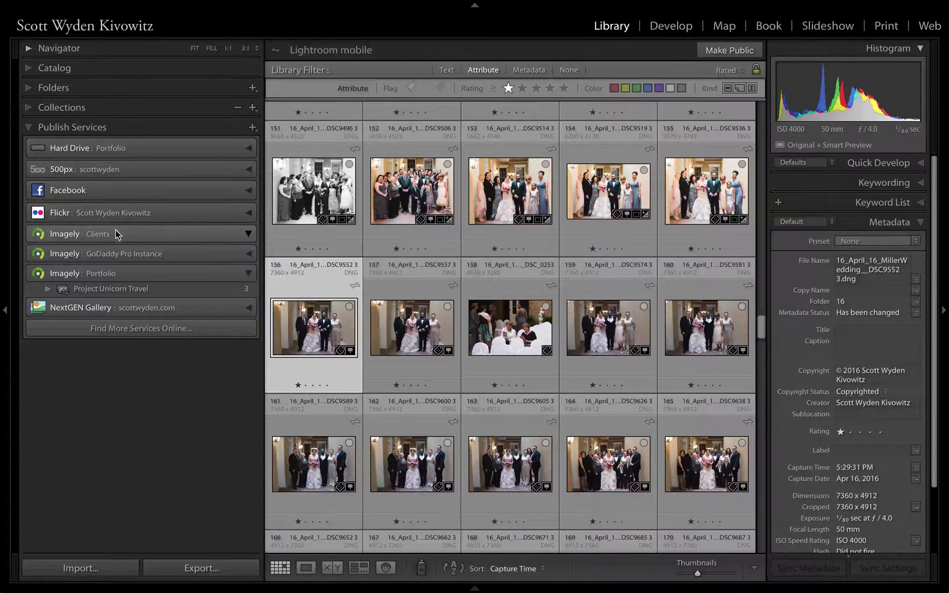
key(Up)
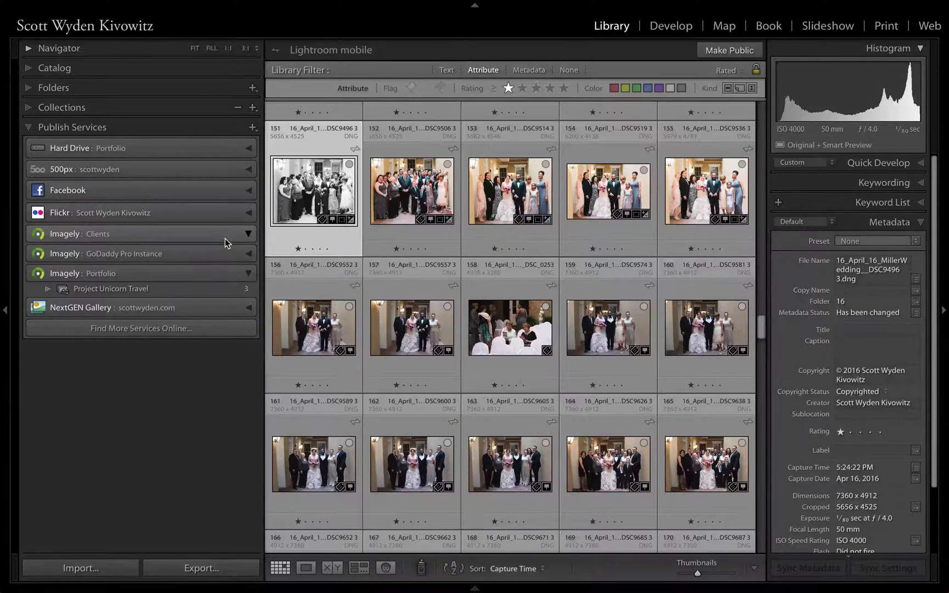
Create published collection 'Client 1' under Imagely Clients, including selected photos 151–153.
key(shift+Right)
key(shift+Right)
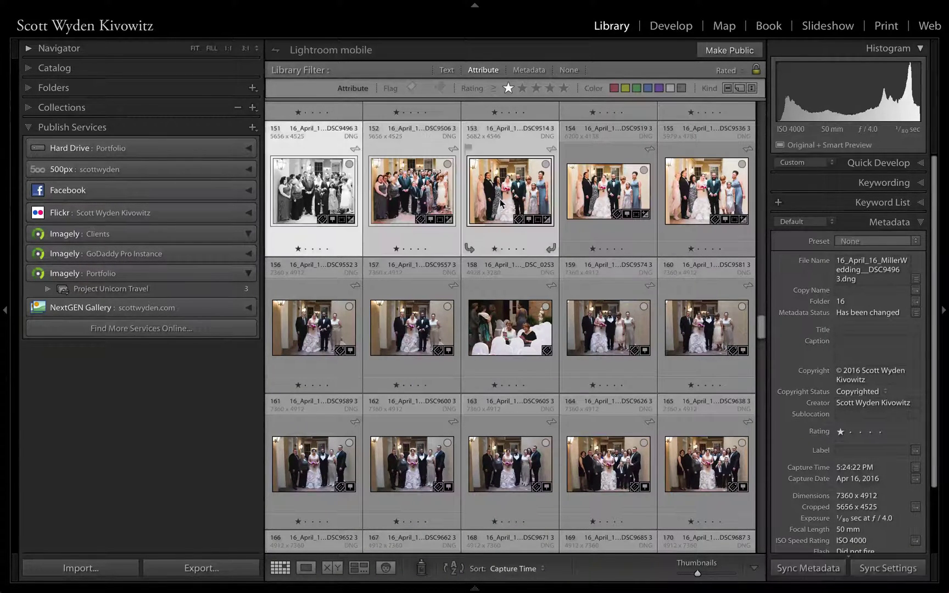
right_click(159, 228)
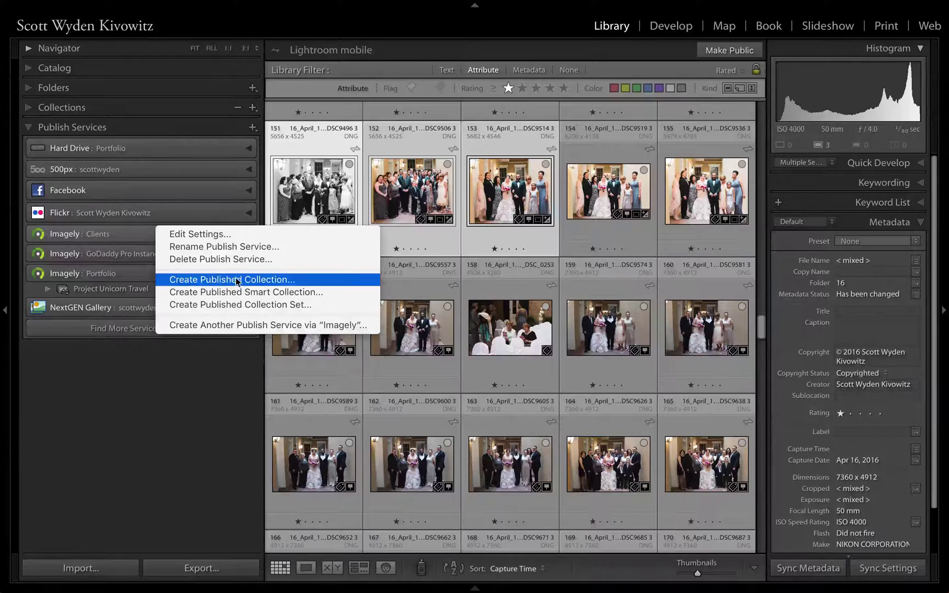
click(254, 280)
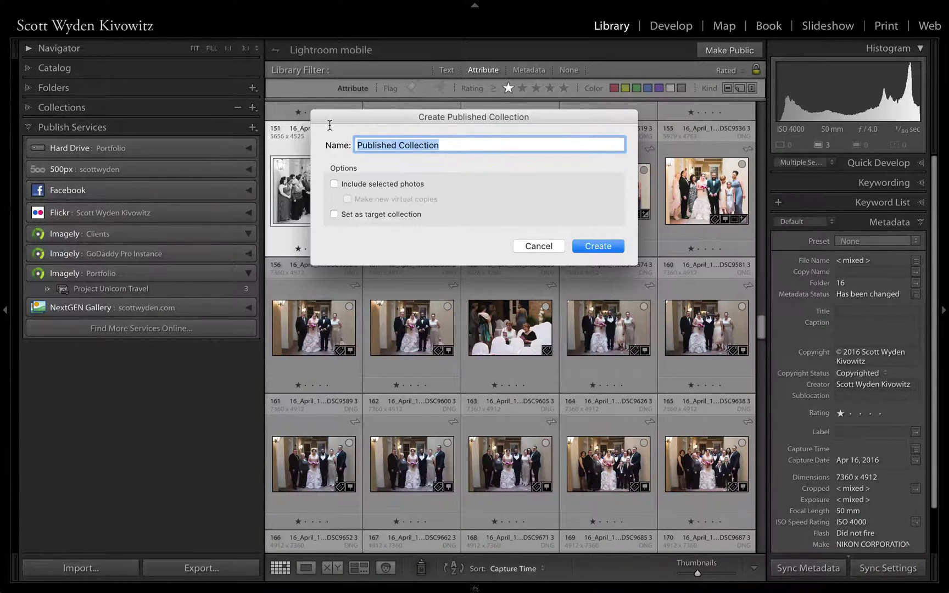
text(Client 1)
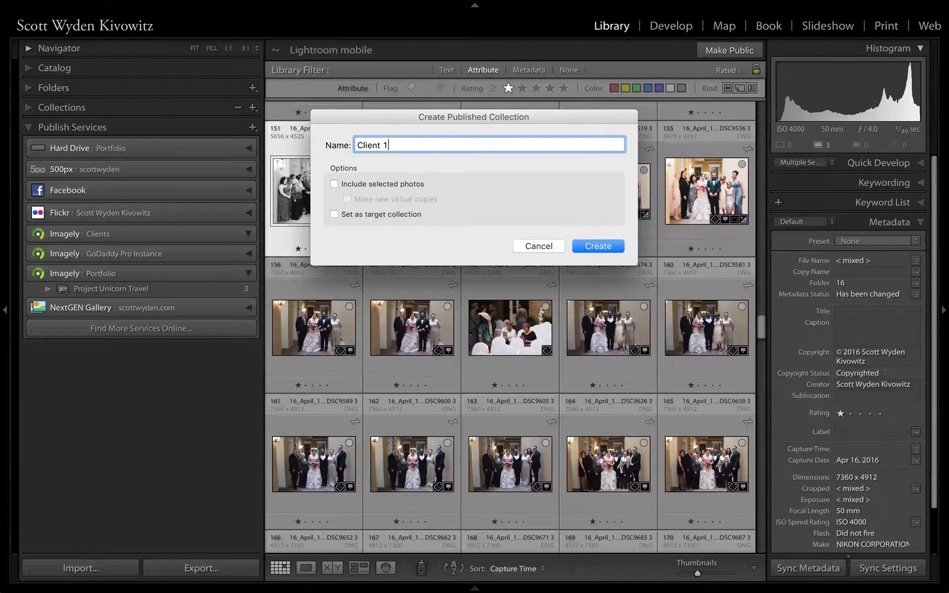
click(382, 184)
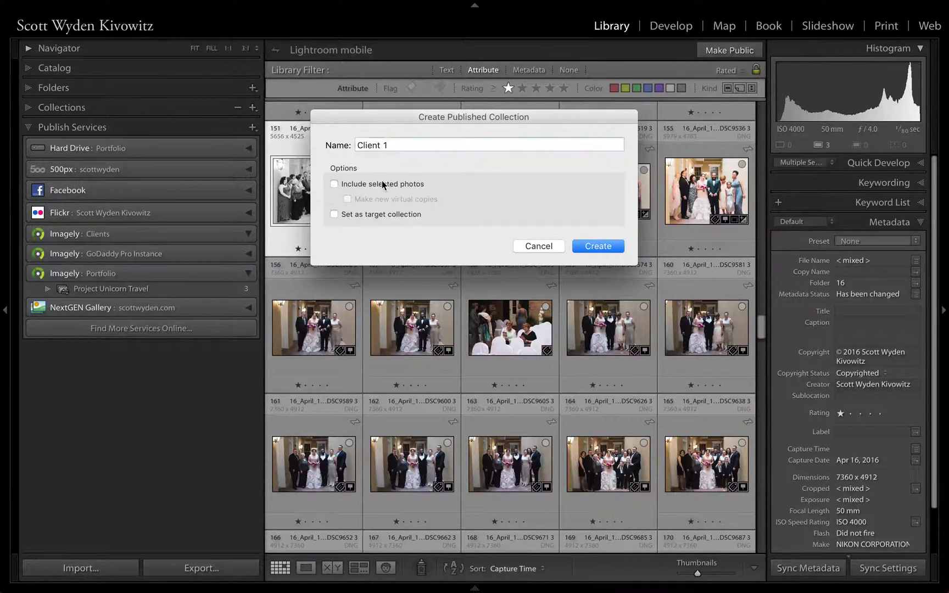
click(585, 246)
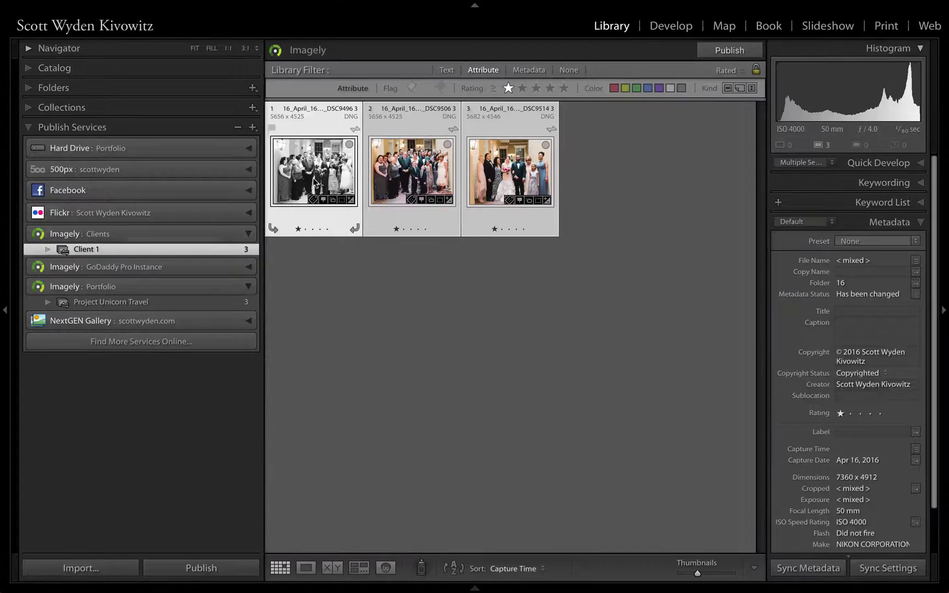
Create collection set 'Album Test 1' under Imagely Clients and drag Client 1 into it.
click(177, 240)
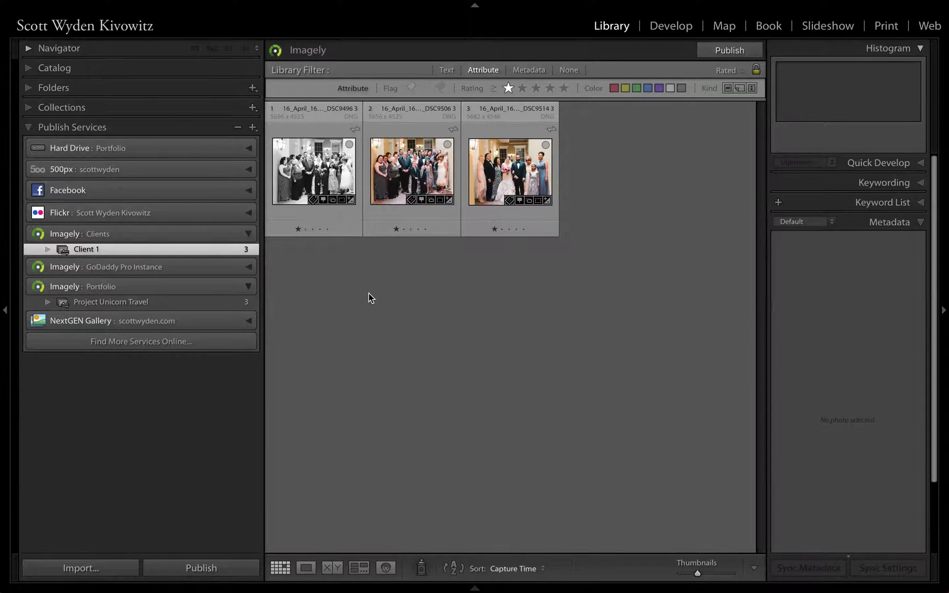
right_click(178, 235)
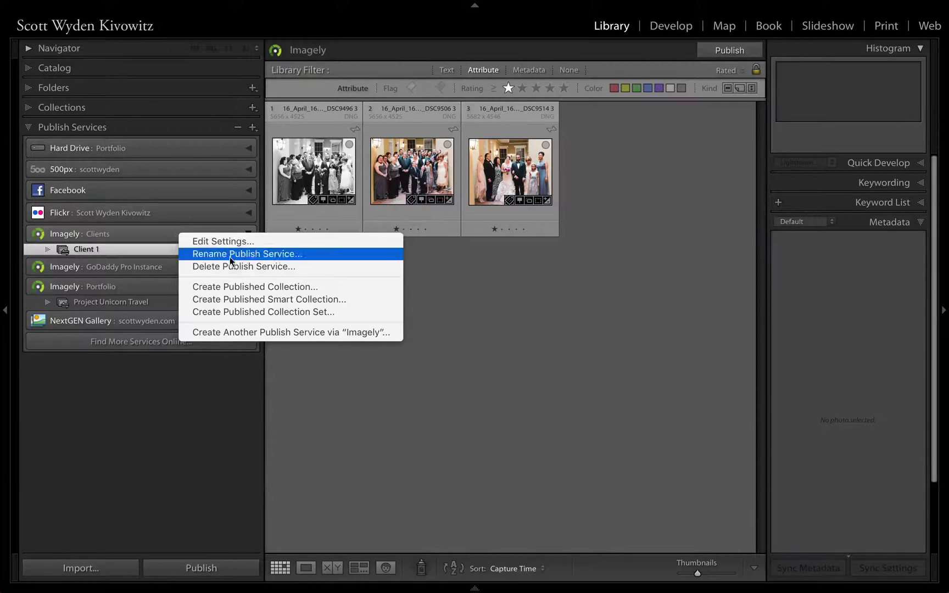
click(300, 313)
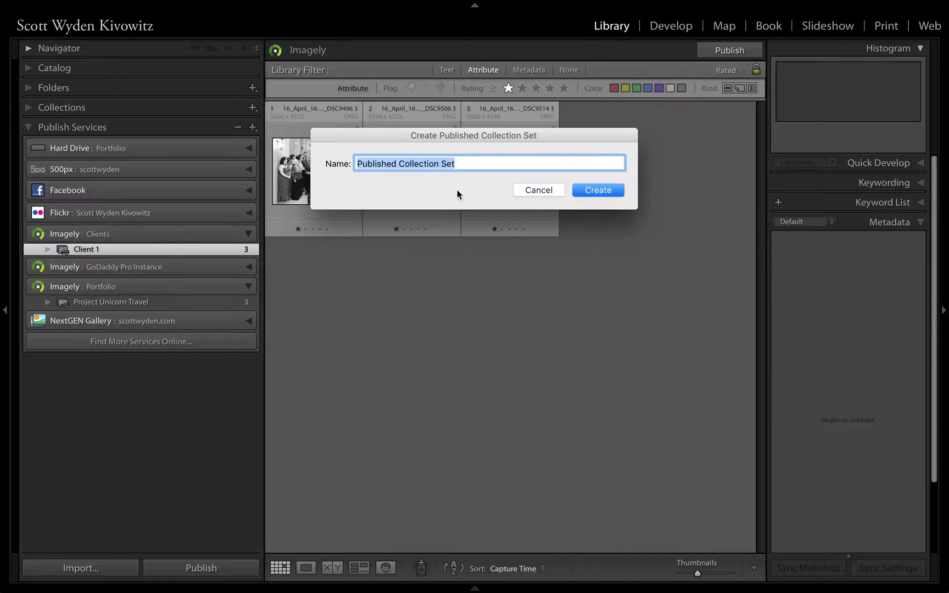
text(Album Te)
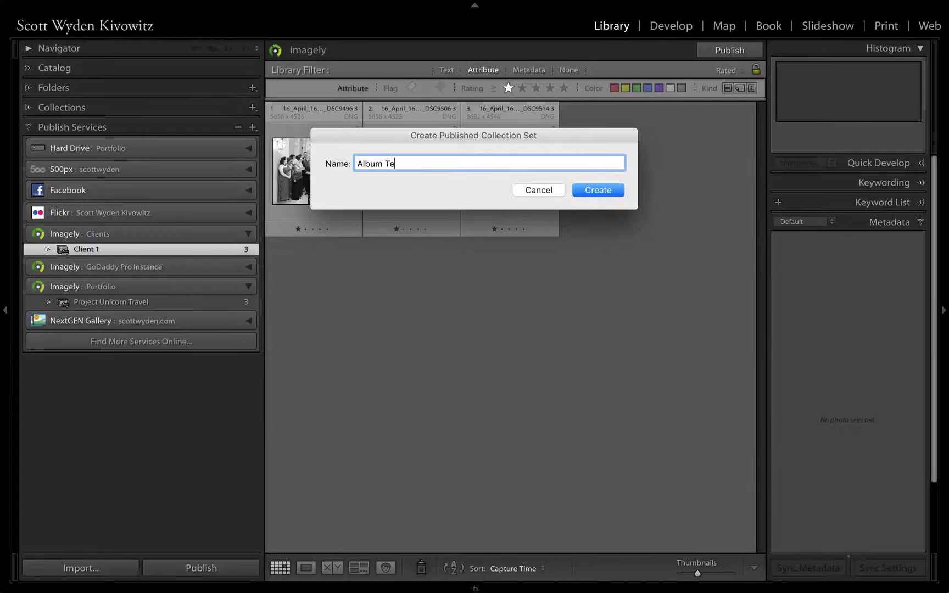
text(st 1)
key(Return)
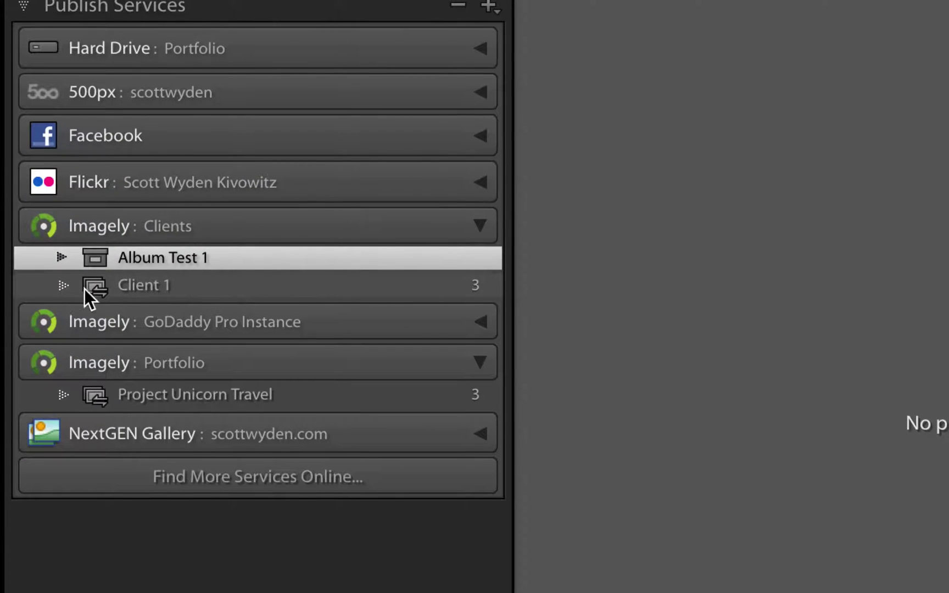
drag(85, 289, 144, 264)
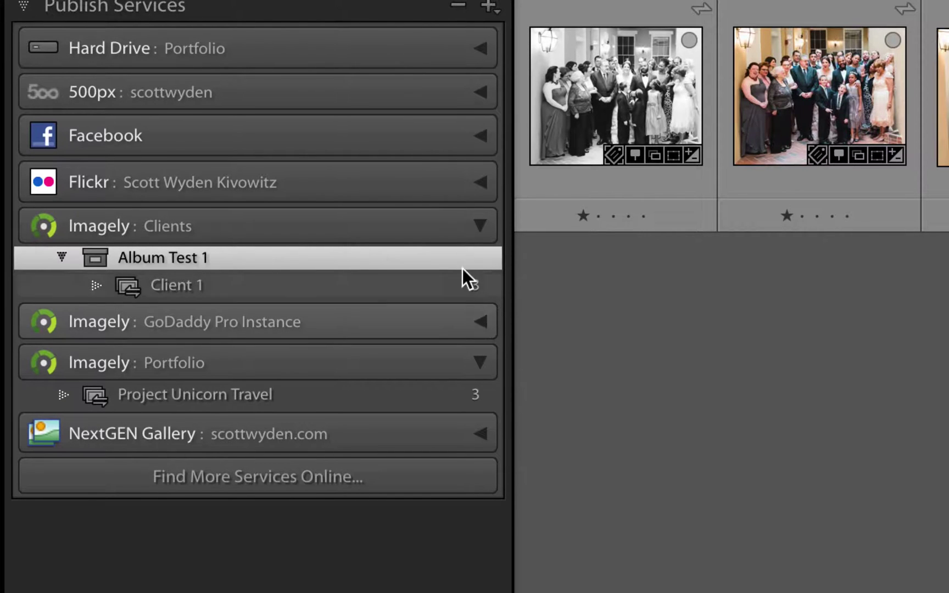
Collapse Imagely Clients and expand the GoDaddy Pro Instance service's albums.
click(479, 226)
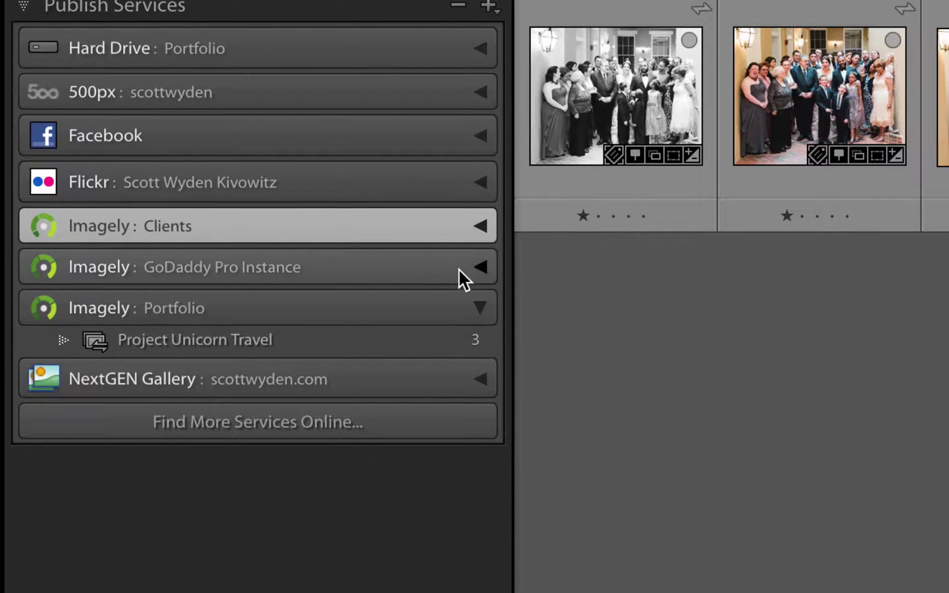
click(479, 267)
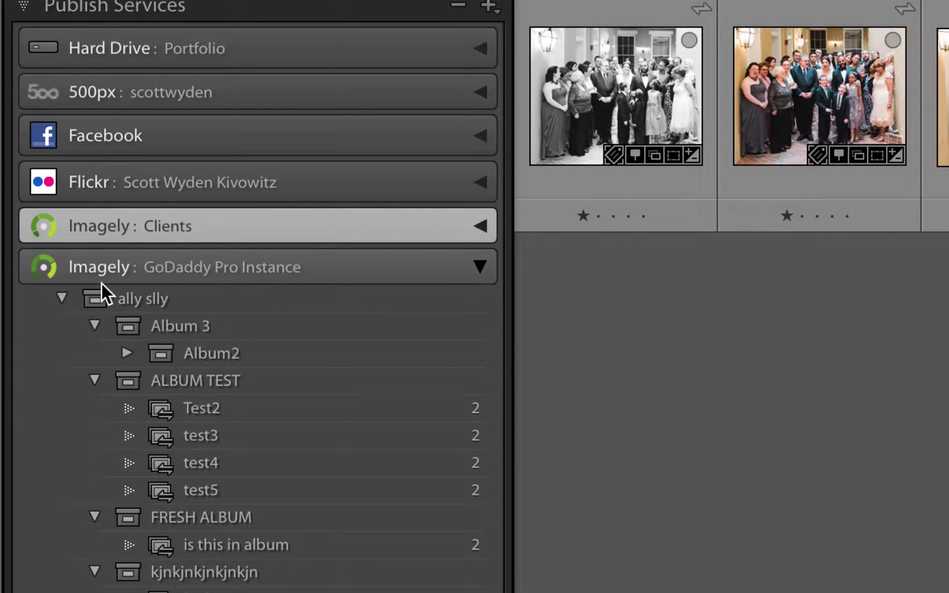
scroll(3, 310, down, 1)
scroll(21, 396, down, 10)
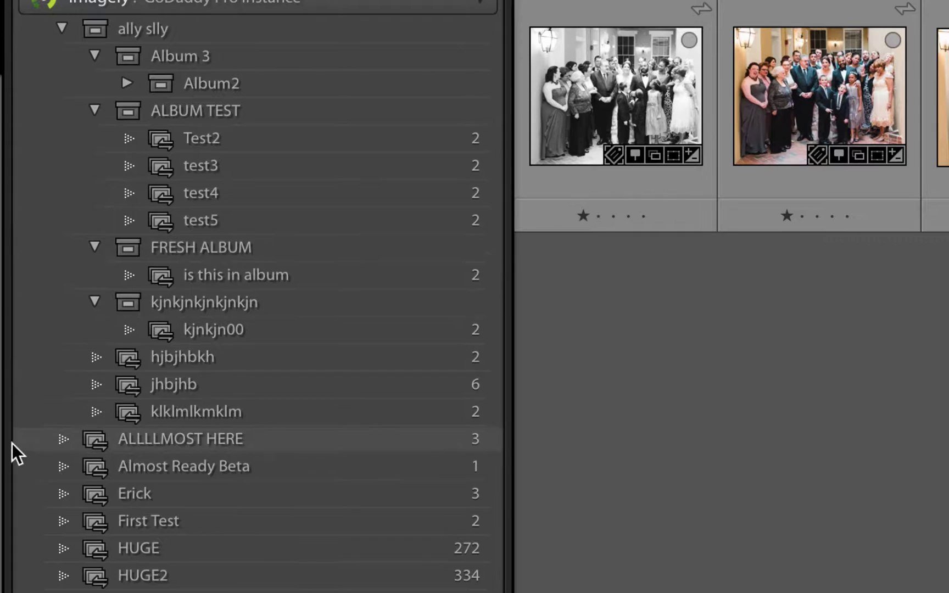
scroll(2, 404, up, 1)
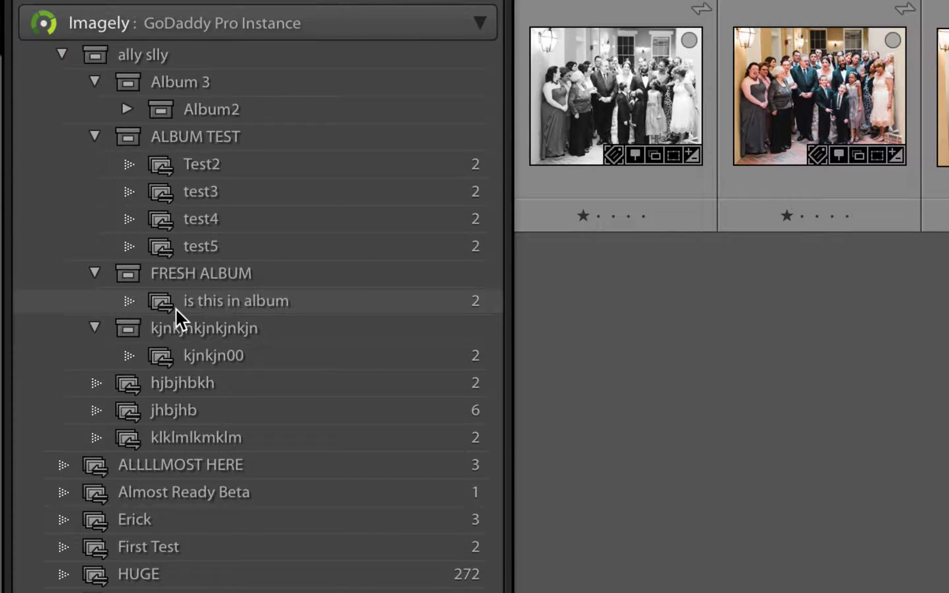
Browse Album2, small2, Album 3 and ally slly, then collapse GoDaddy Pro Instance.
click(127, 109)
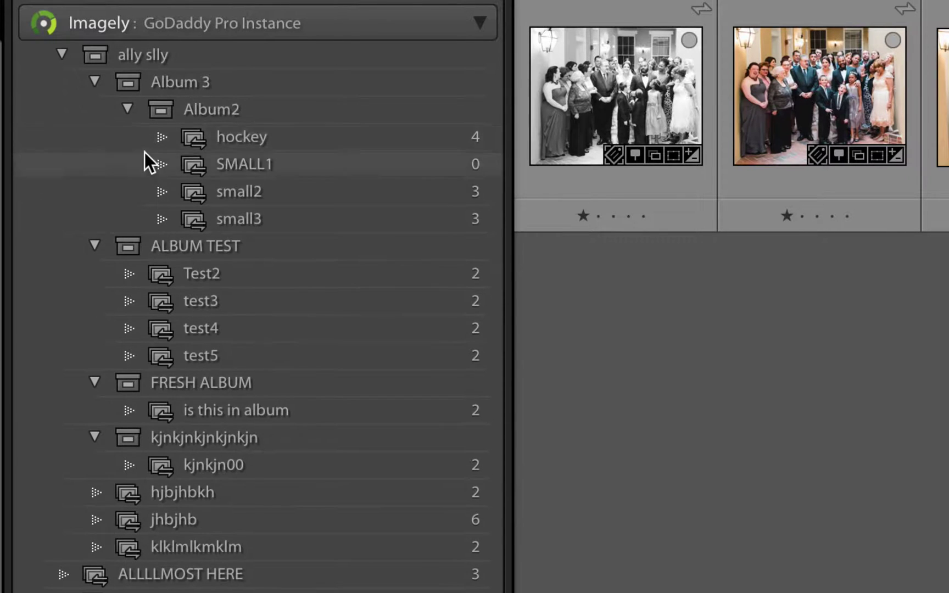
click(163, 193)
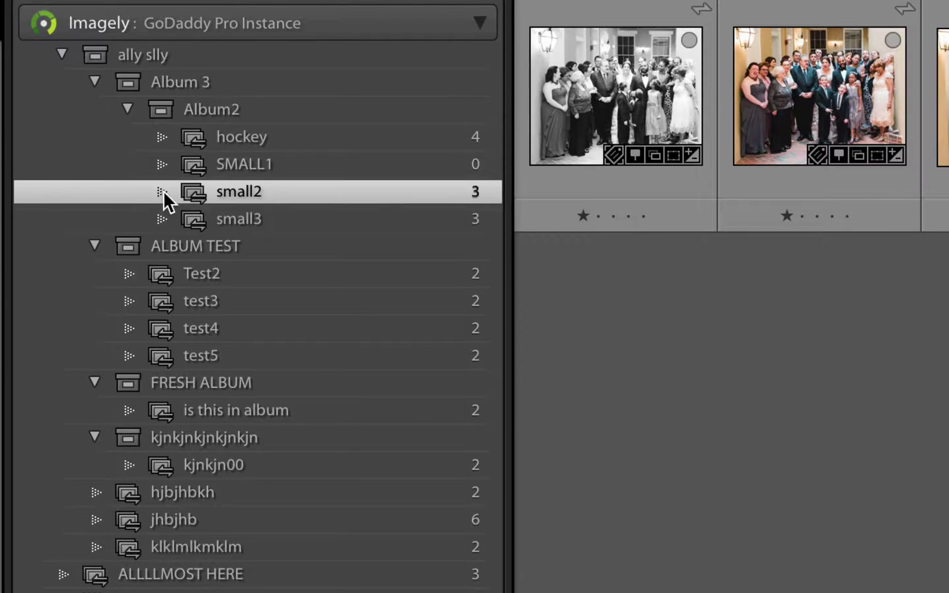
click(151, 82)
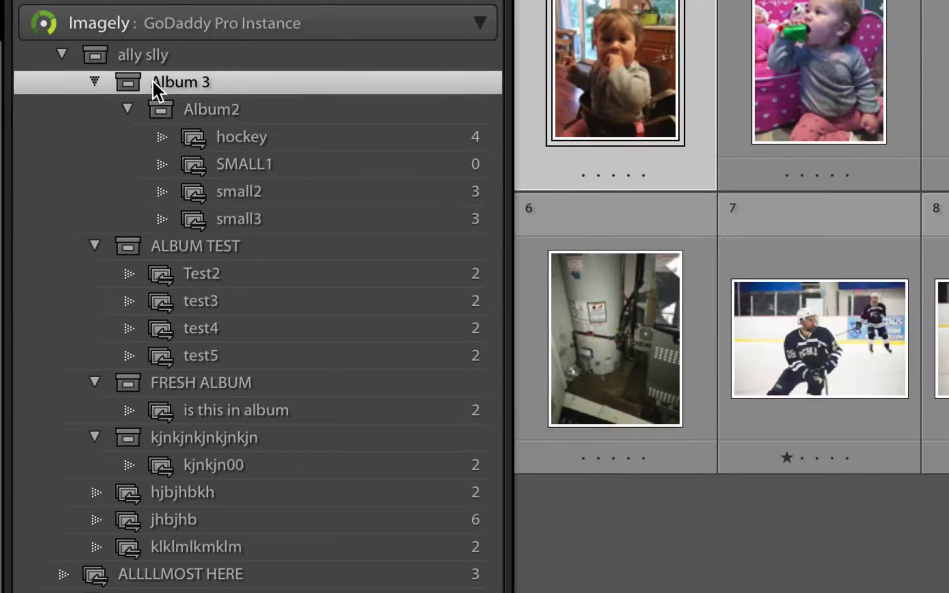
click(184, 57)
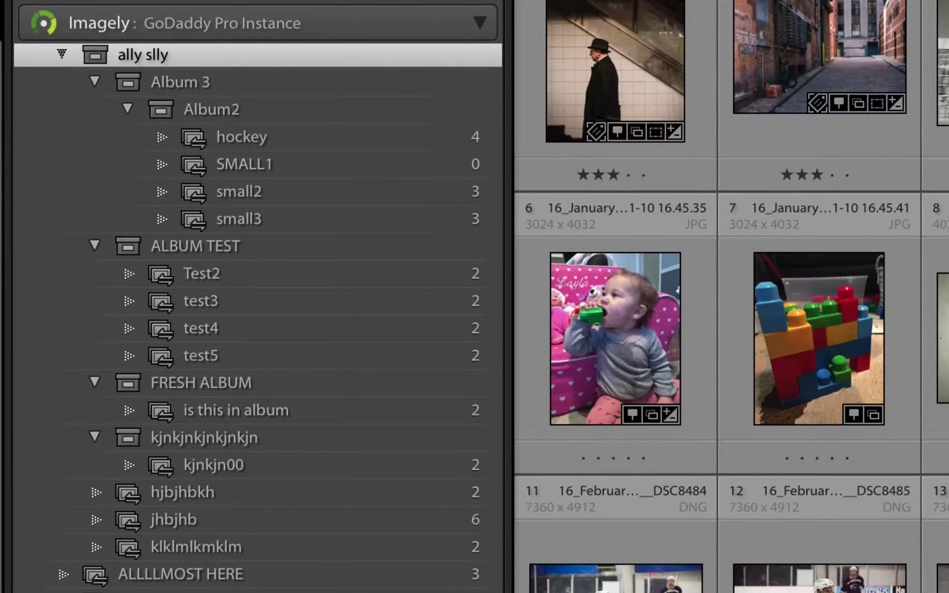
scroll(169, 5, up, 2)
click(479, 77)
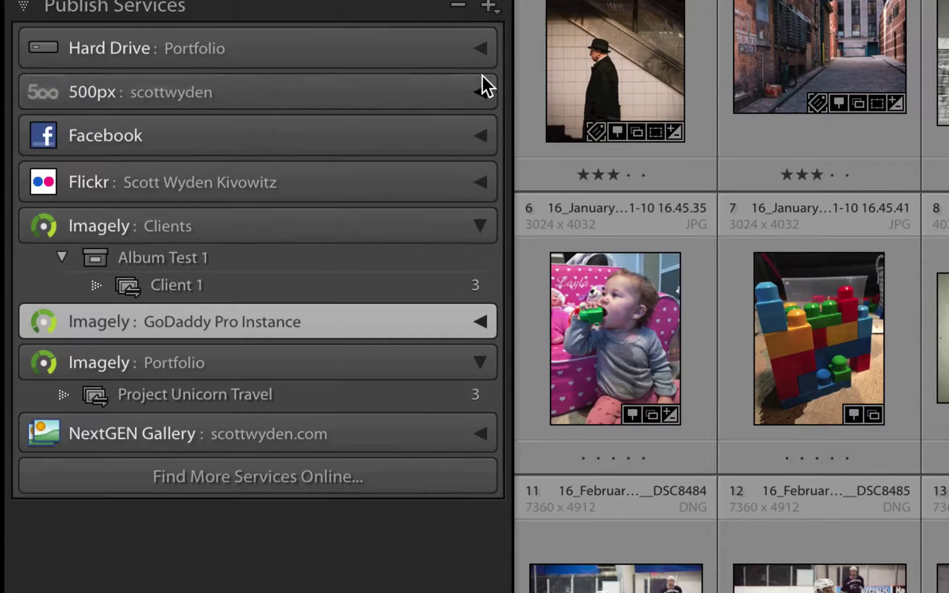
Review Client 1's photos to publish, then open the Miller Wedding collection.
click(335, 288)
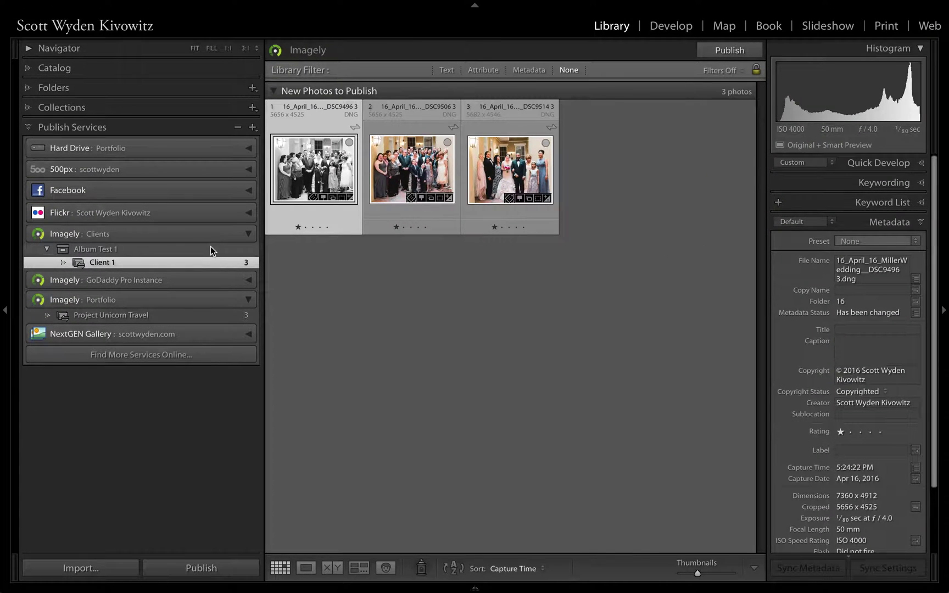
click(214, 249)
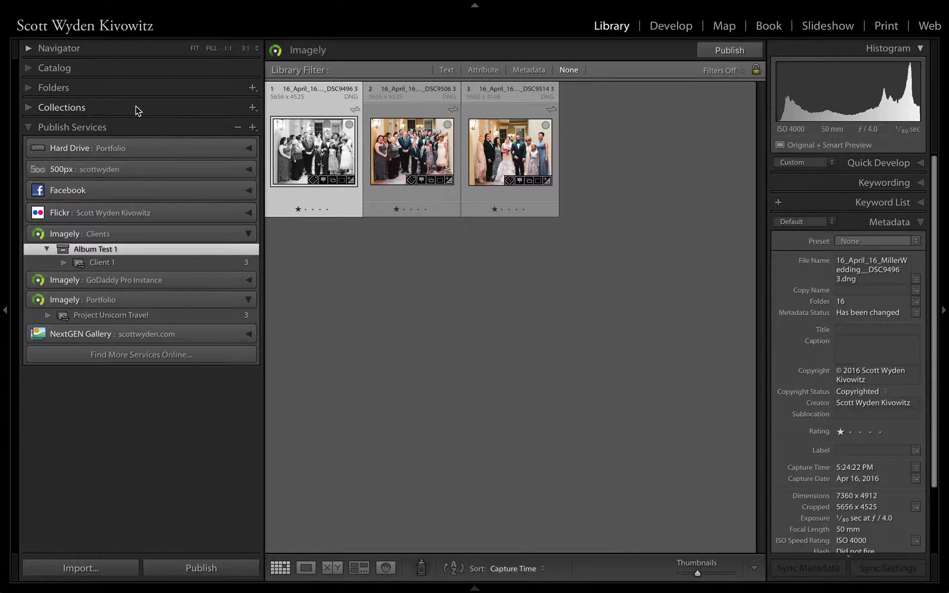
click(105, 107)
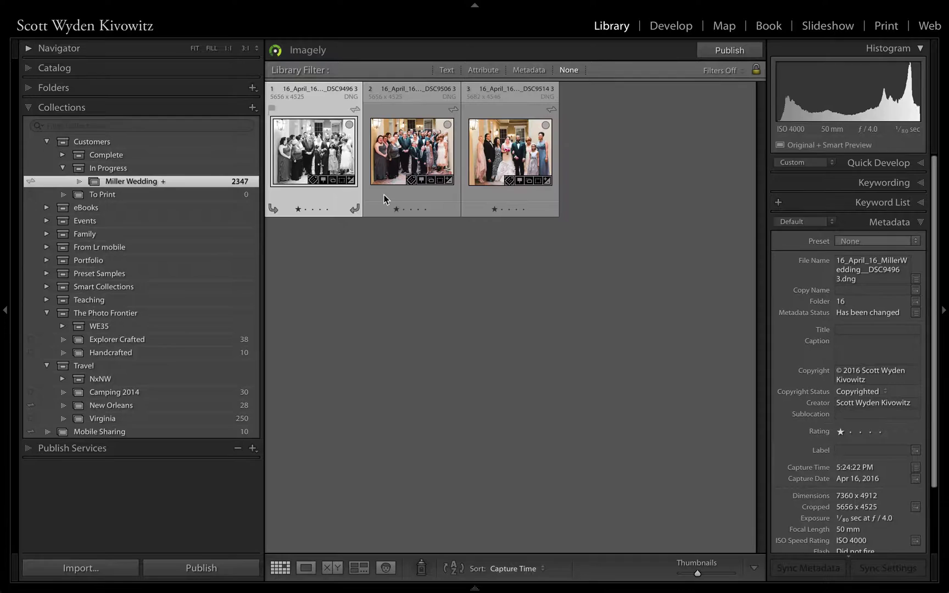
click(316, 225)
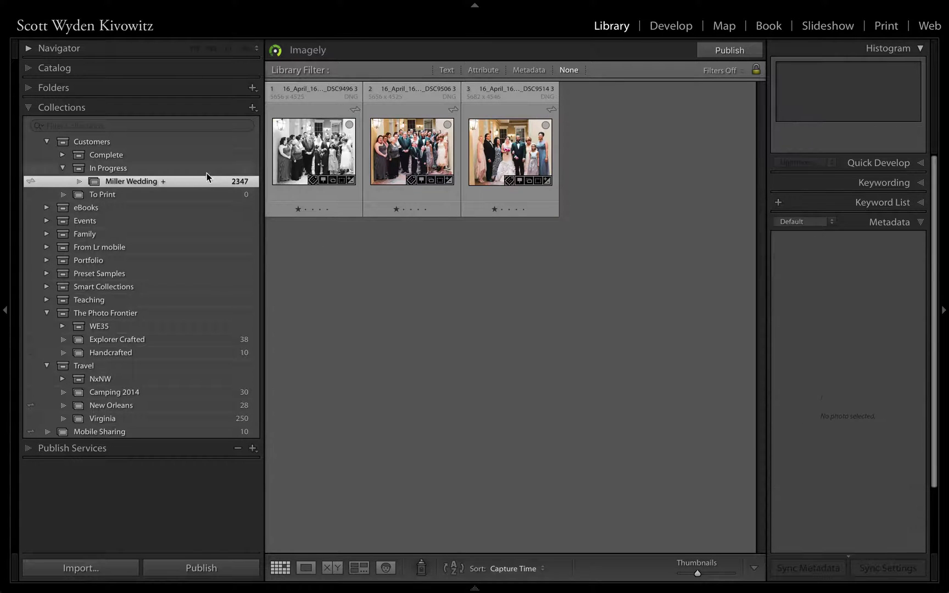
click(194, 180)
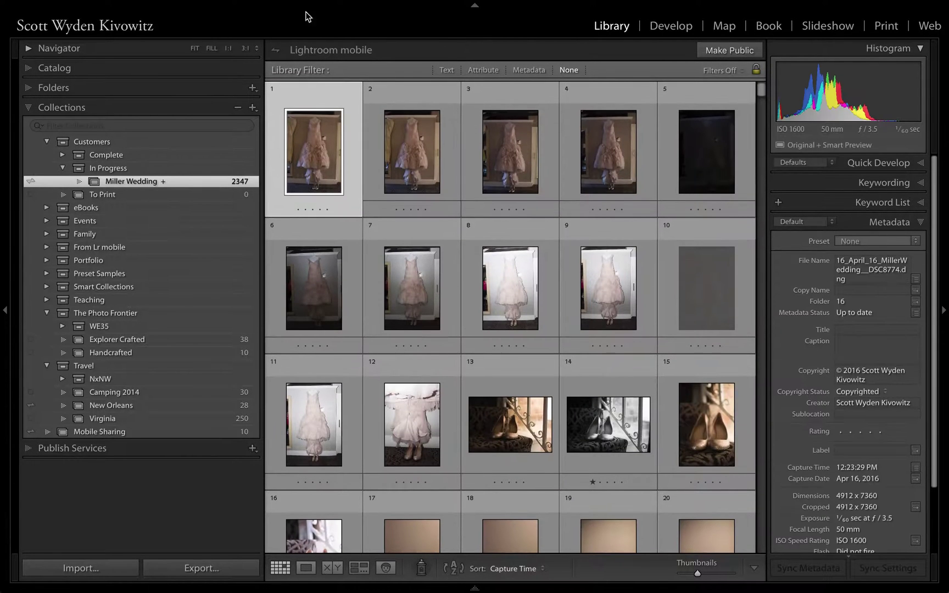
Filter the grid to photos rated one star or more and select them.
drag(760, 93, 761, 329)
click(482, 70)
click(508, 88)
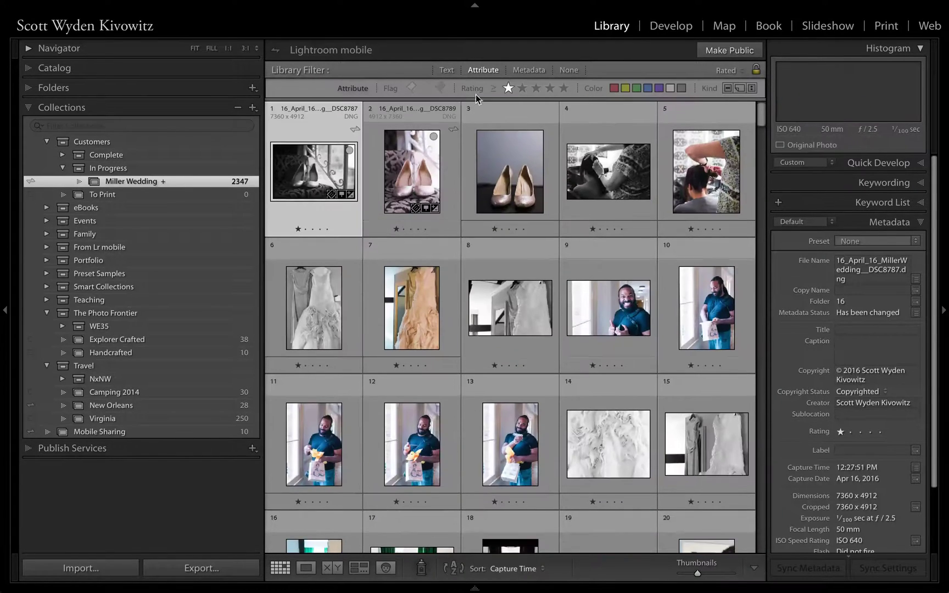
key(shift+Right)
key(shift+Right)
key(shift+Right)
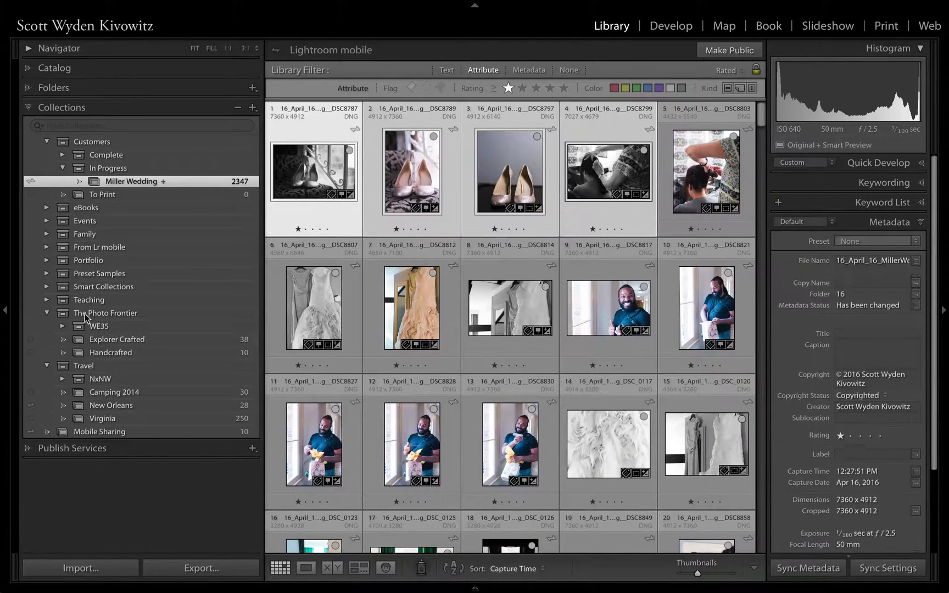
click(82, 449)
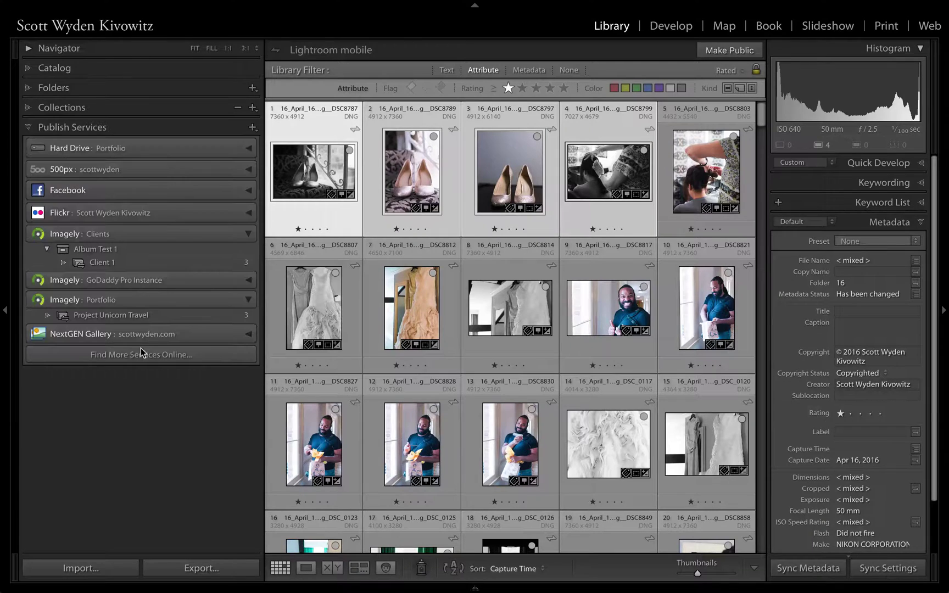
Create an empty published collection 'The Bride' in the Album Test 1 set, without selected photos.
right_click(178, 248)
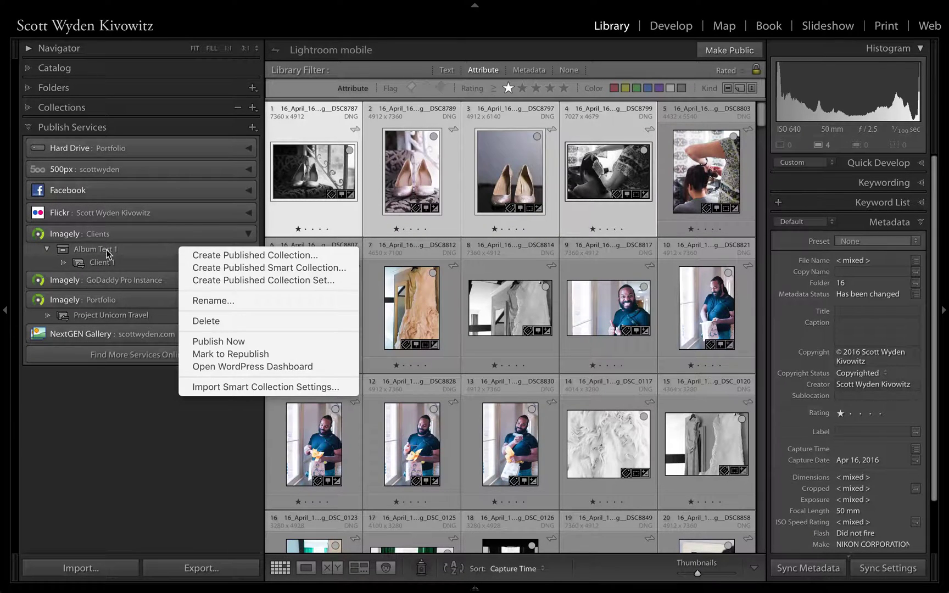
click(86, 249)
right_click(107, 249)
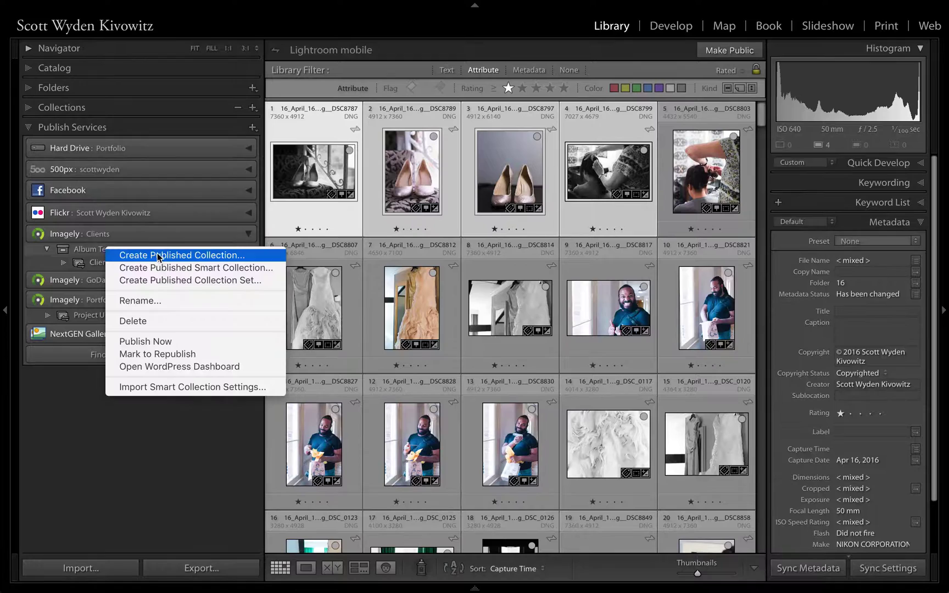
click(187, 255)
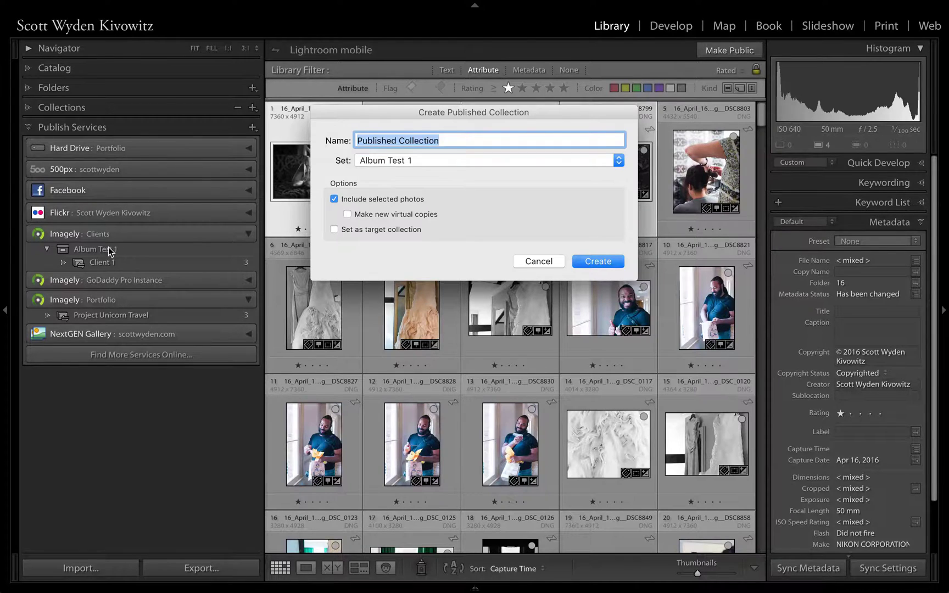
click(375, 162)
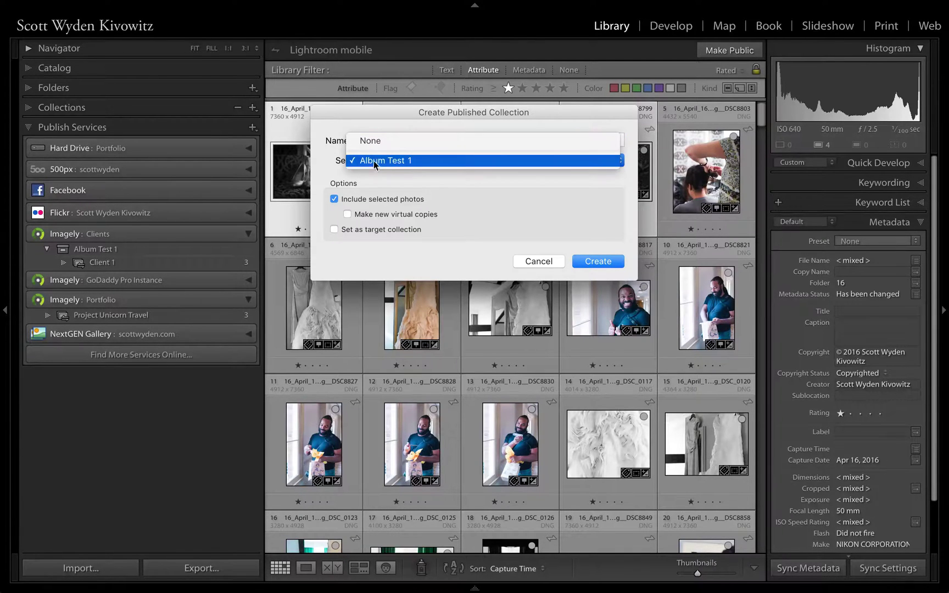
click(418, 160)
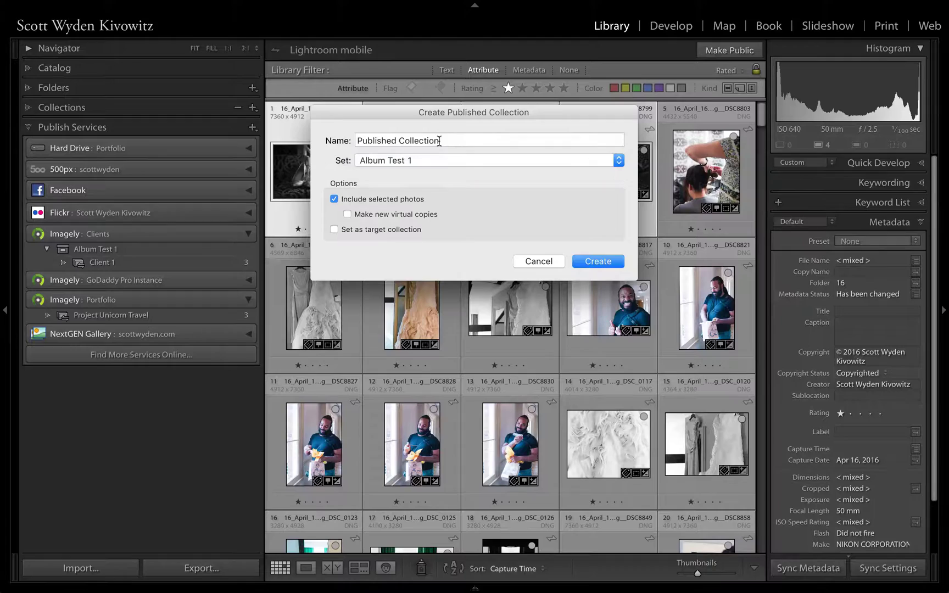
text(Bride)
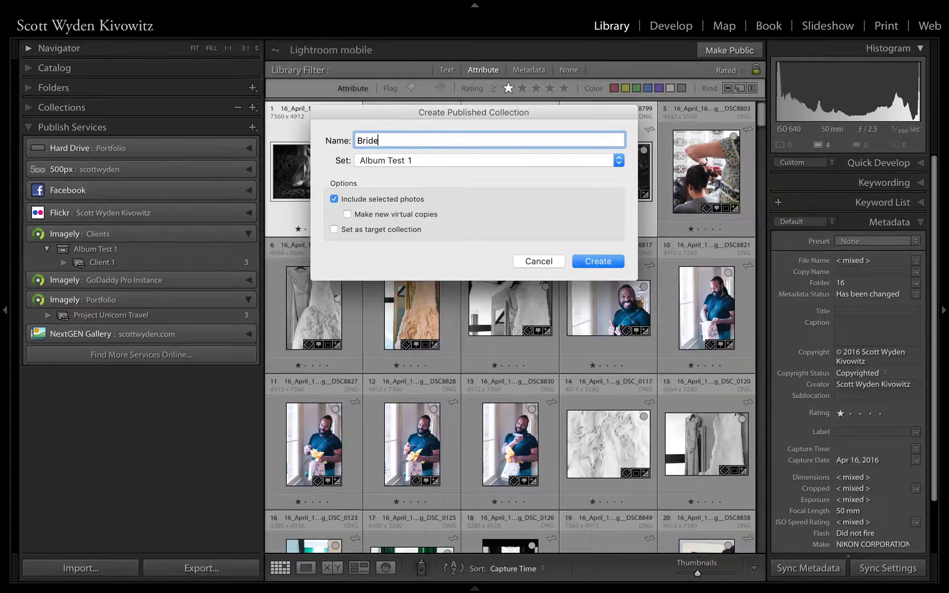
key(Home)
text(The)
click(334, 199)
click(586, 261)
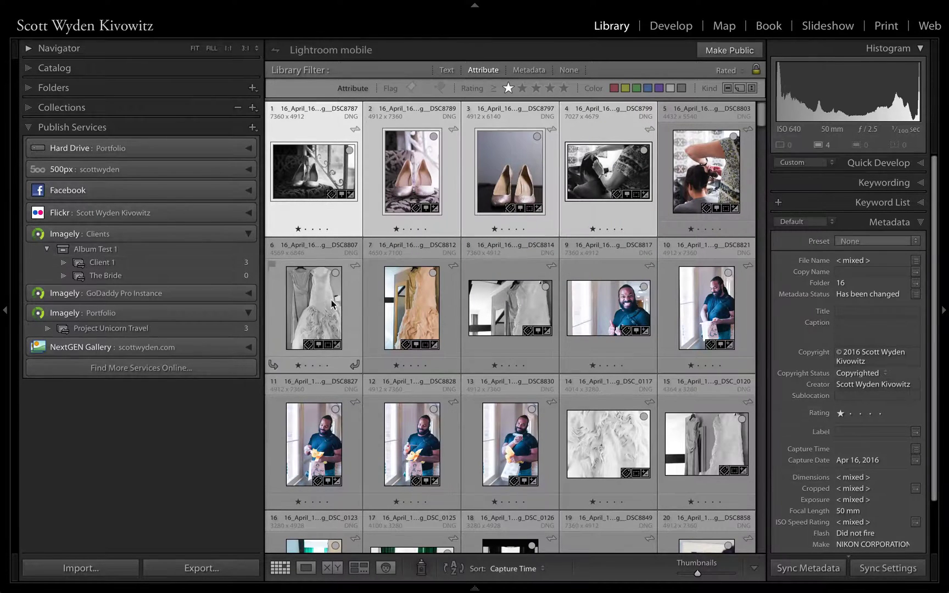
Create published collection 'The Groom' in Album Test 1 and add the four groom photos.
click(695, 317)
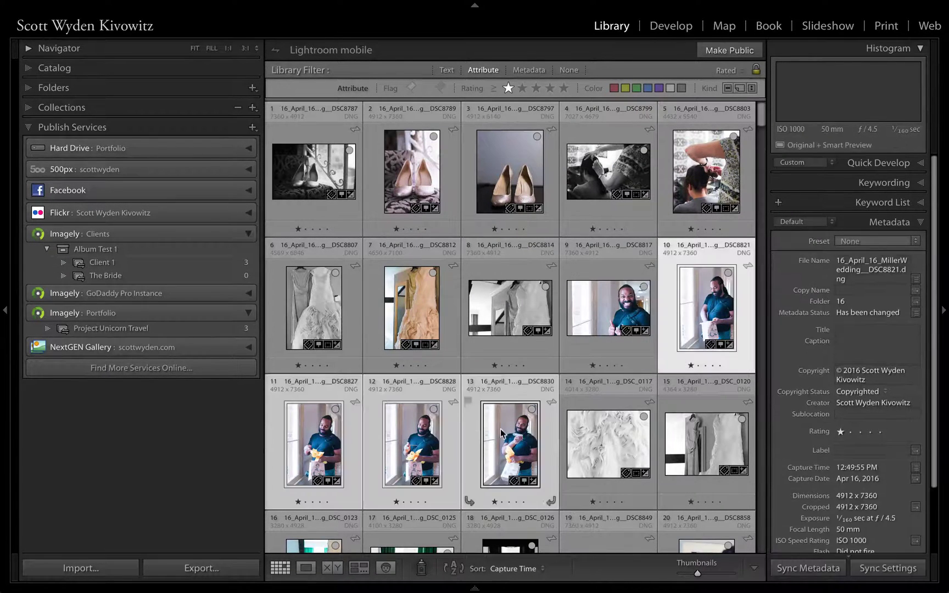
right_click(113, 252)
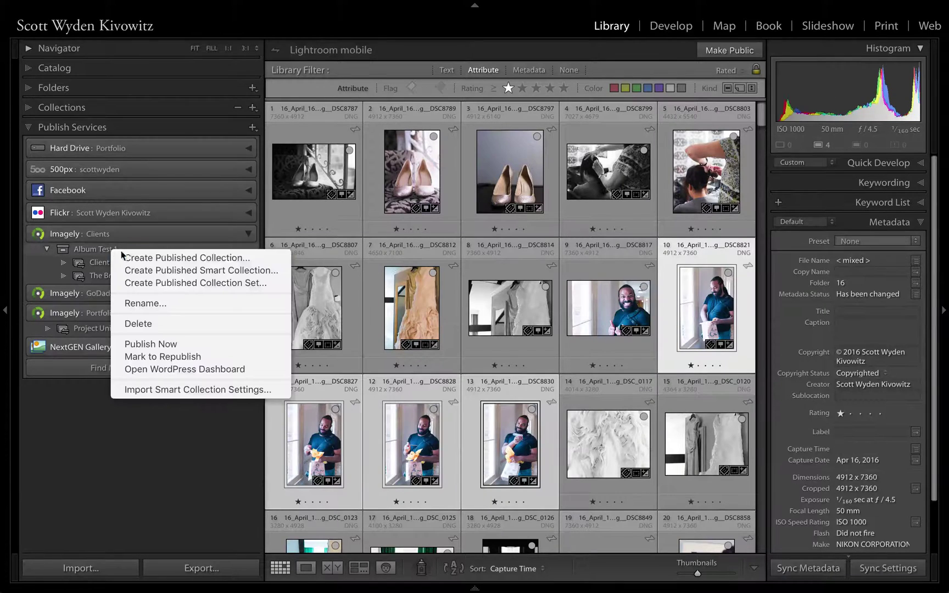
click(165, 258)
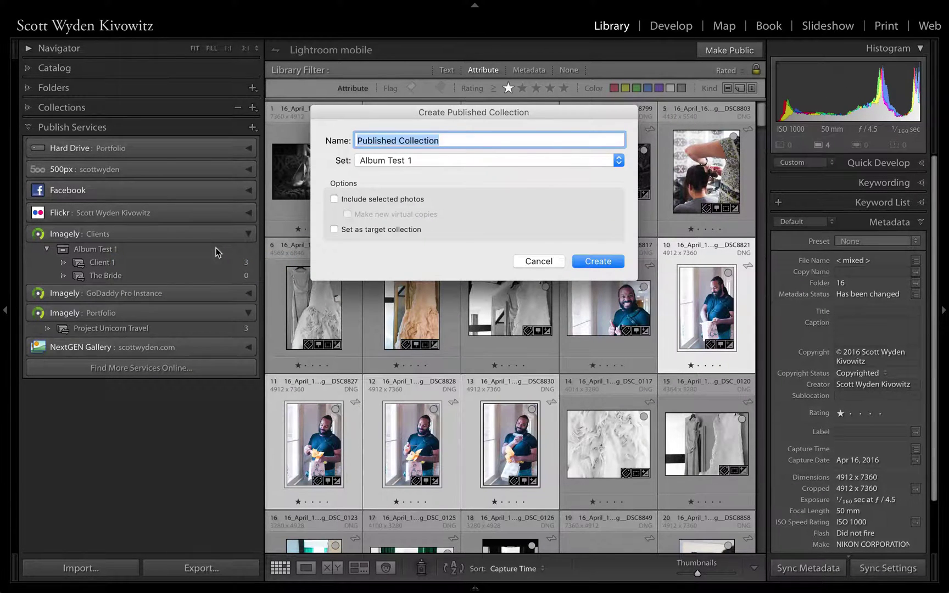
text(The Groom)
key(Return)
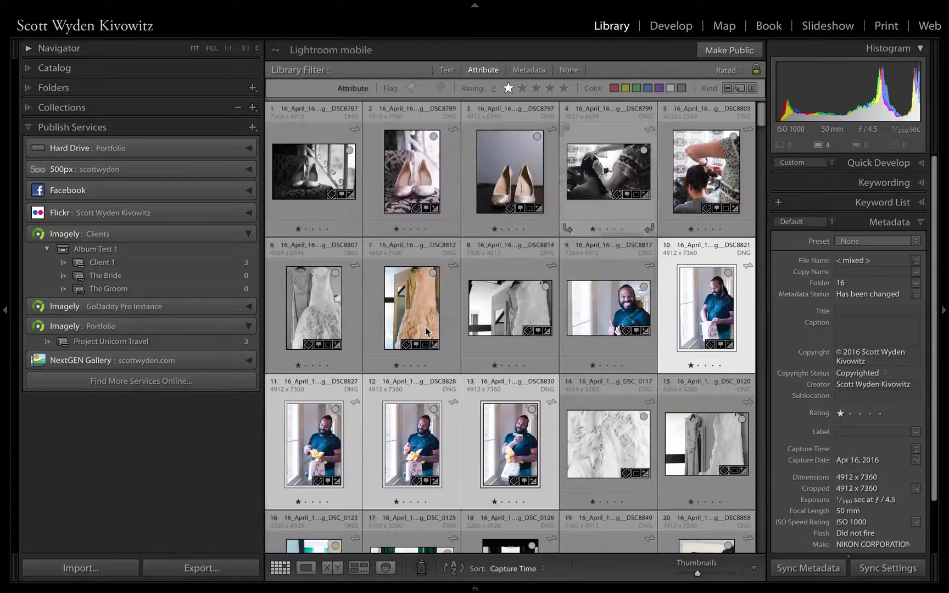
drag(319, 442, 187, 288)
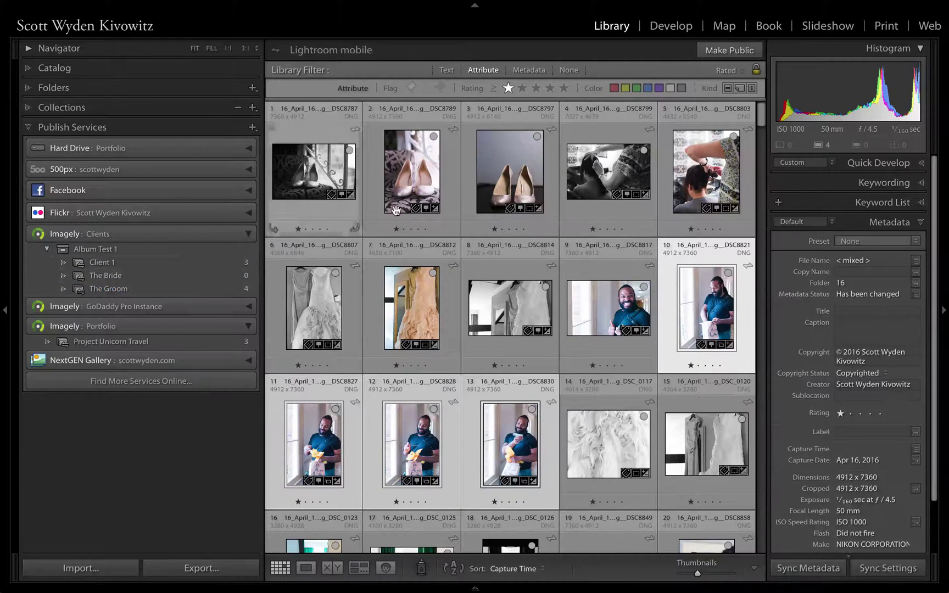
Add the first four shoe photos to The Bride and view all of Album Test 1.
click(313, 171)
shift+click(608, 172)
drag(310, 177, 137, 275)
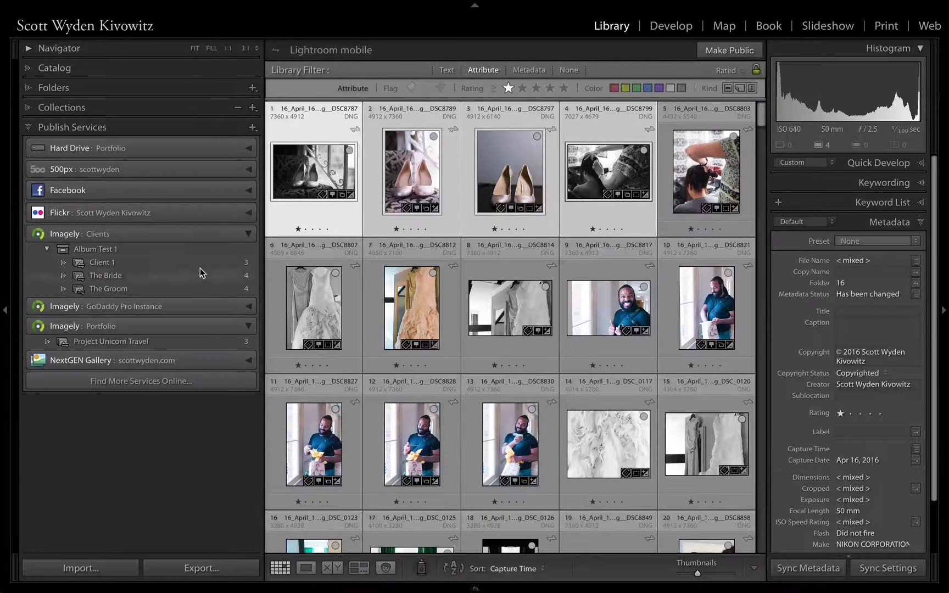
click(179, 249)
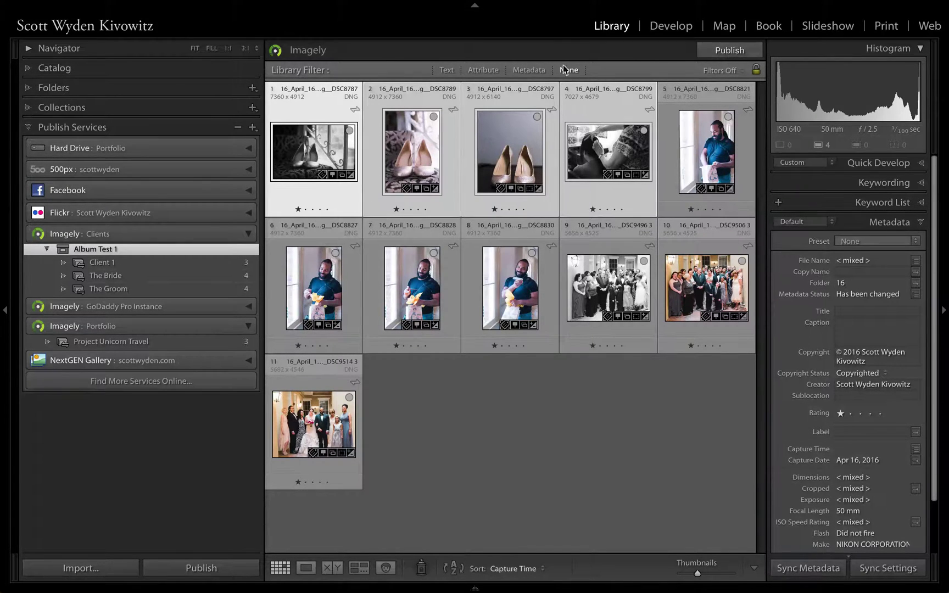
click(132, 263)
click(187, 277)
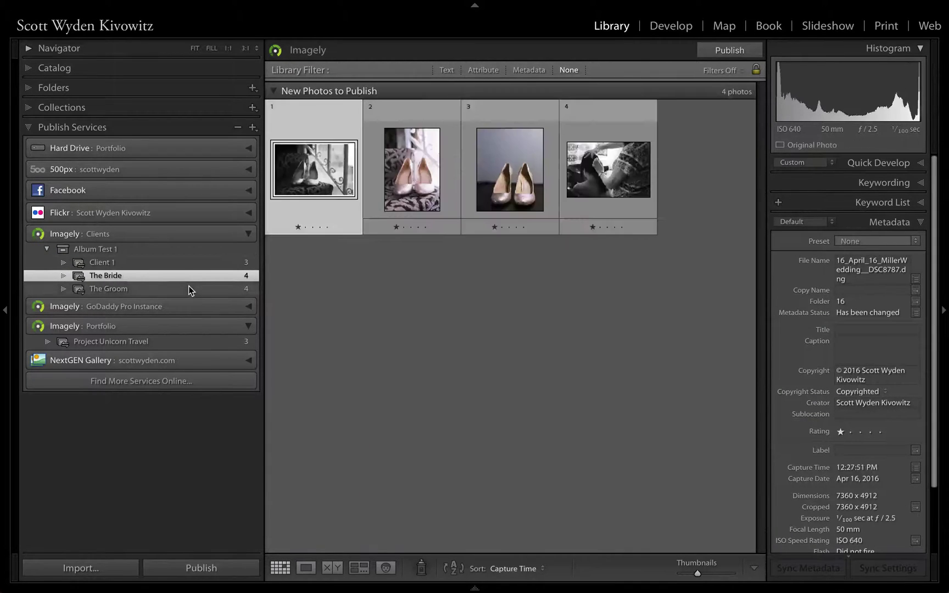
click(188, 286)
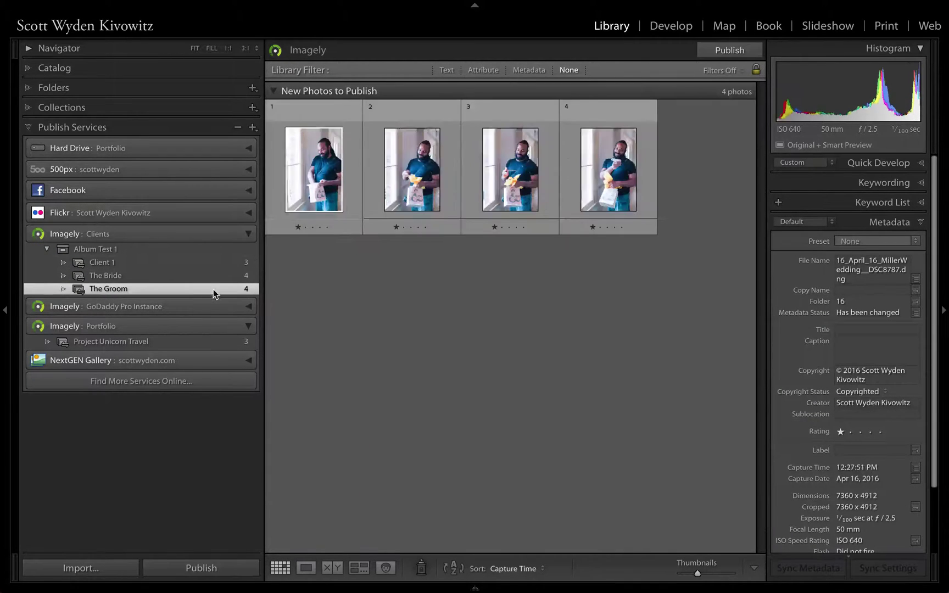
click(188, 249)
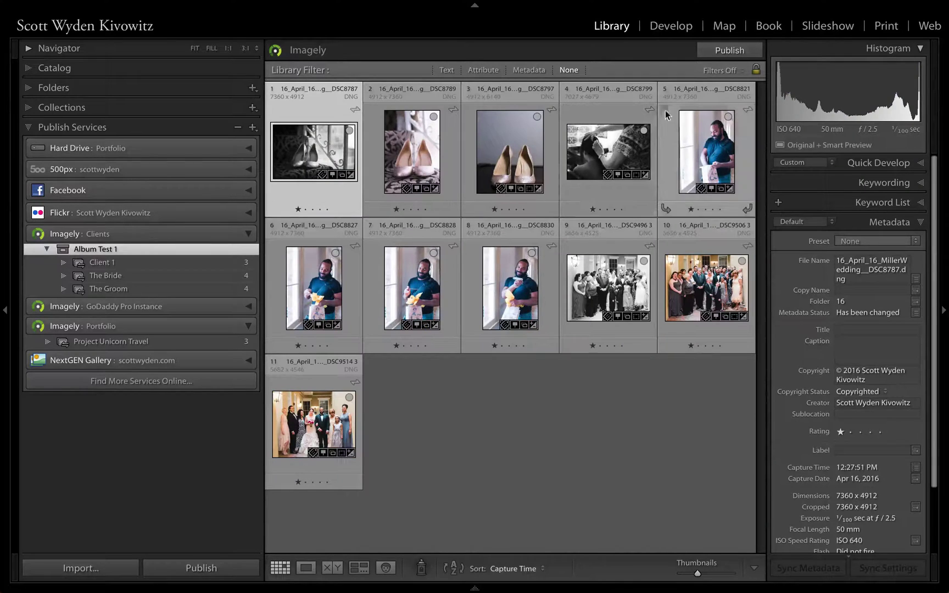
Publish the new Album Test 1 photos to Imagely and follow the upload in the Activity Center.
click(725, 49)
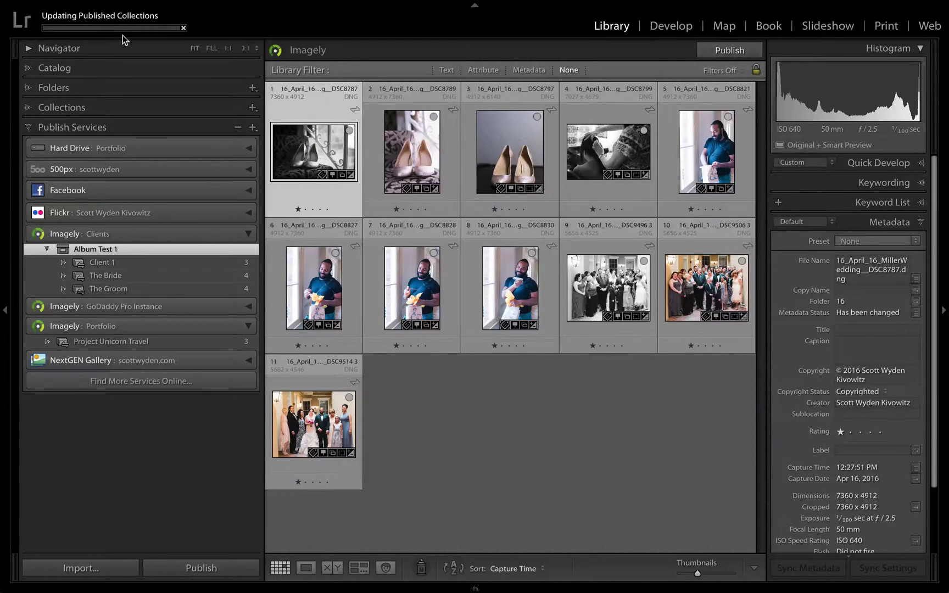
click(108, 26)
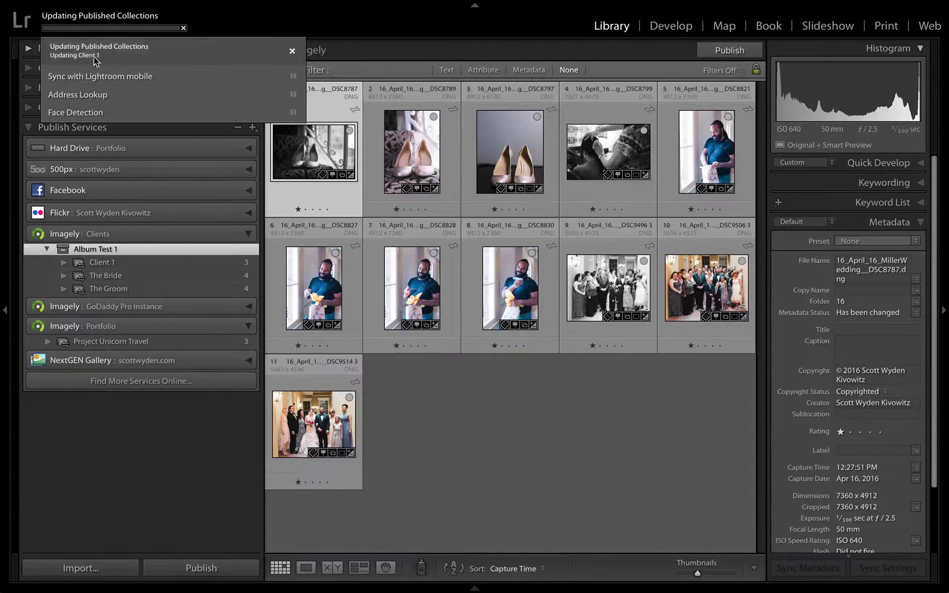
click(521, 470)
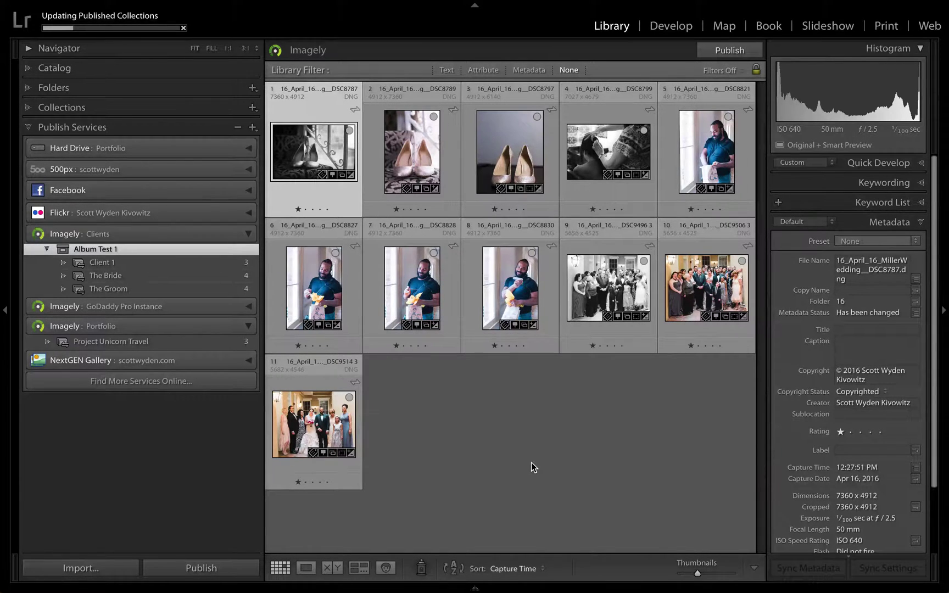
click(531, 463)
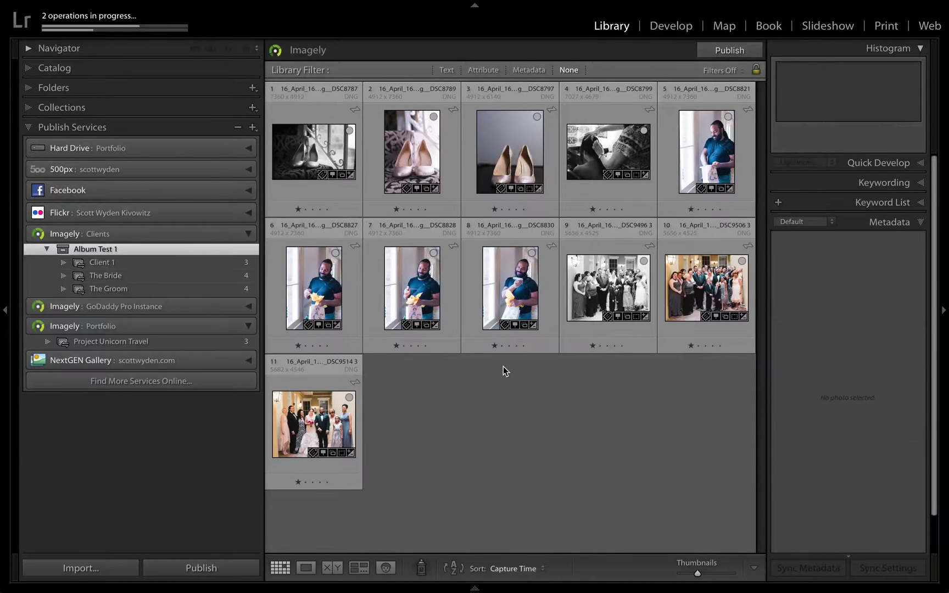
click(139, 32)
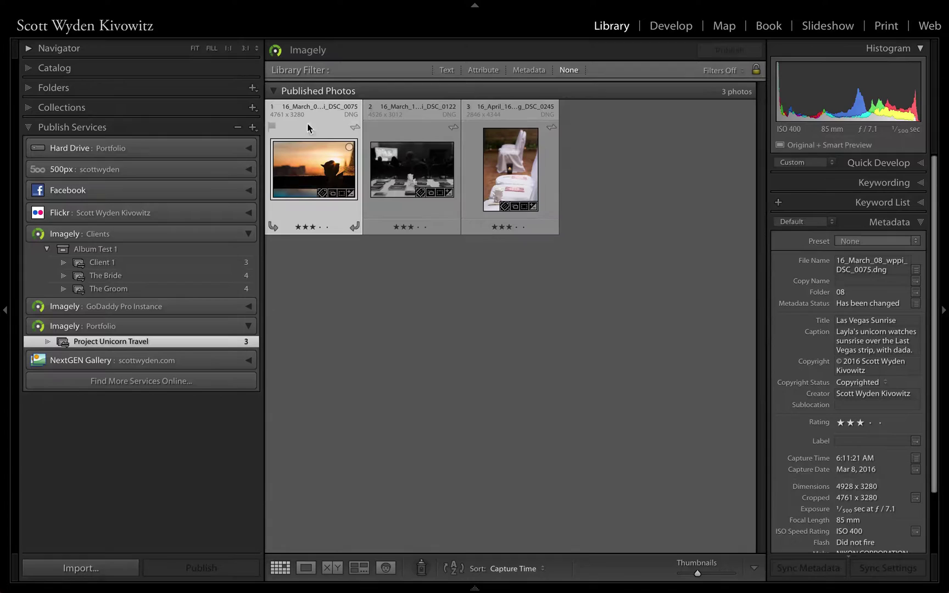
Mark the Project Unicorn Travel collection's photos to republish.
right_click(191, 351)
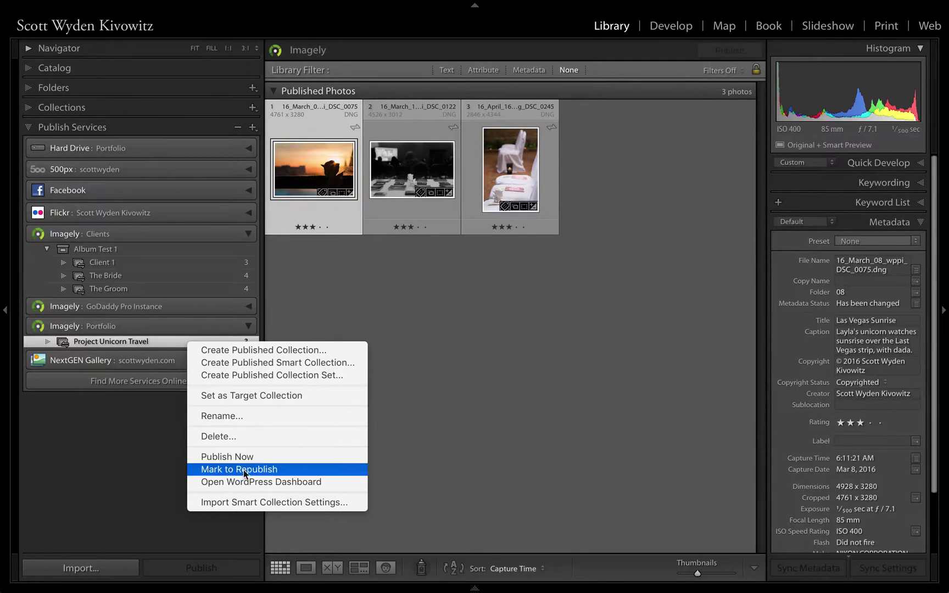
click(281, 471)
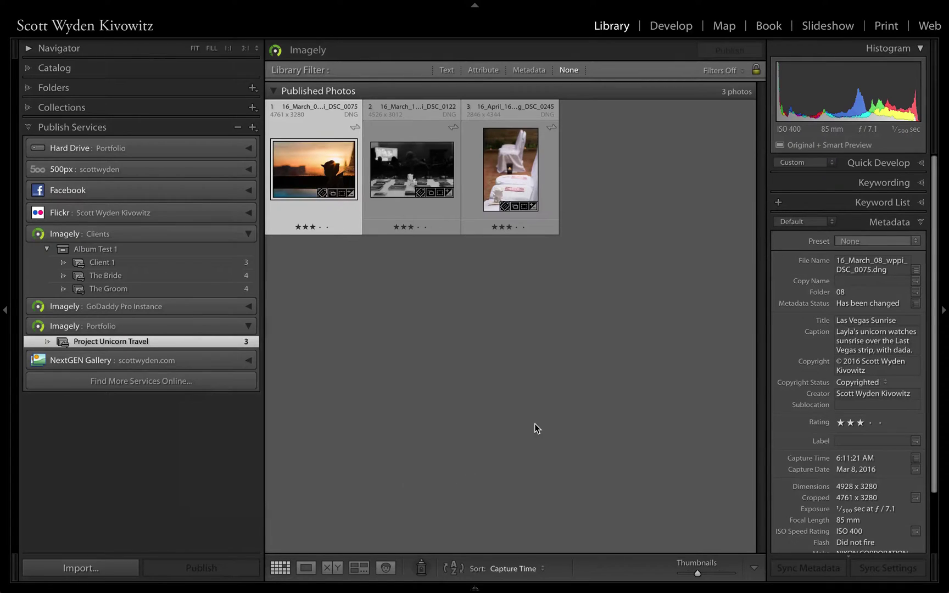
Expand GoDaddy Pro Instance, browse test4, test3 and Test2, then open small2.
click(246, 234)
click(247, 253)
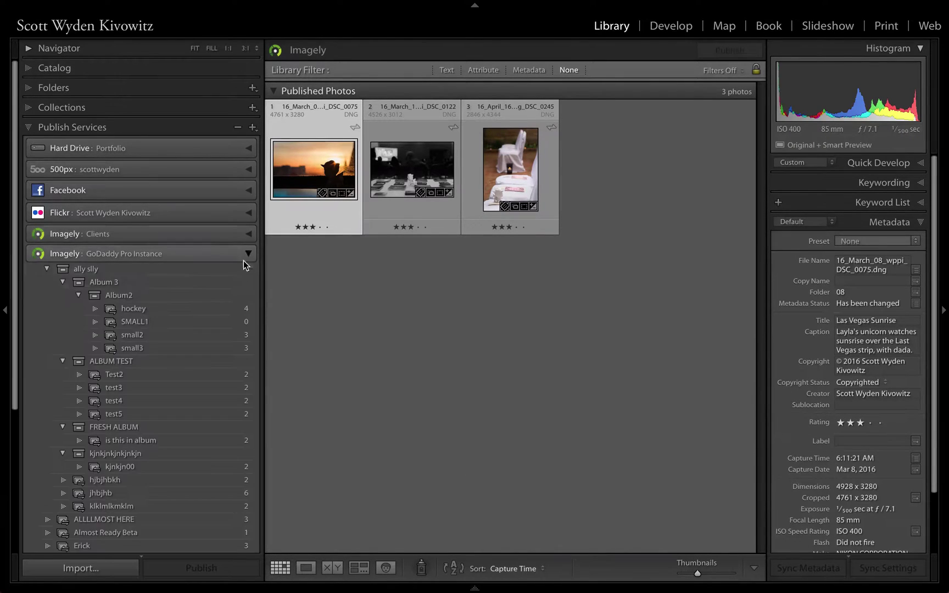
scroll(32, 364, down, 3)
click(128, 338)
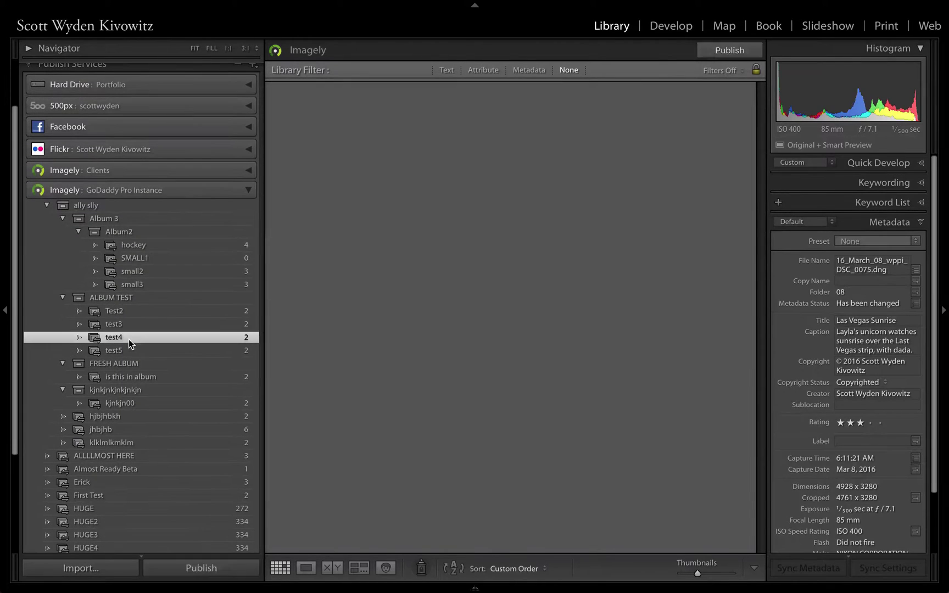
click(148, 323)
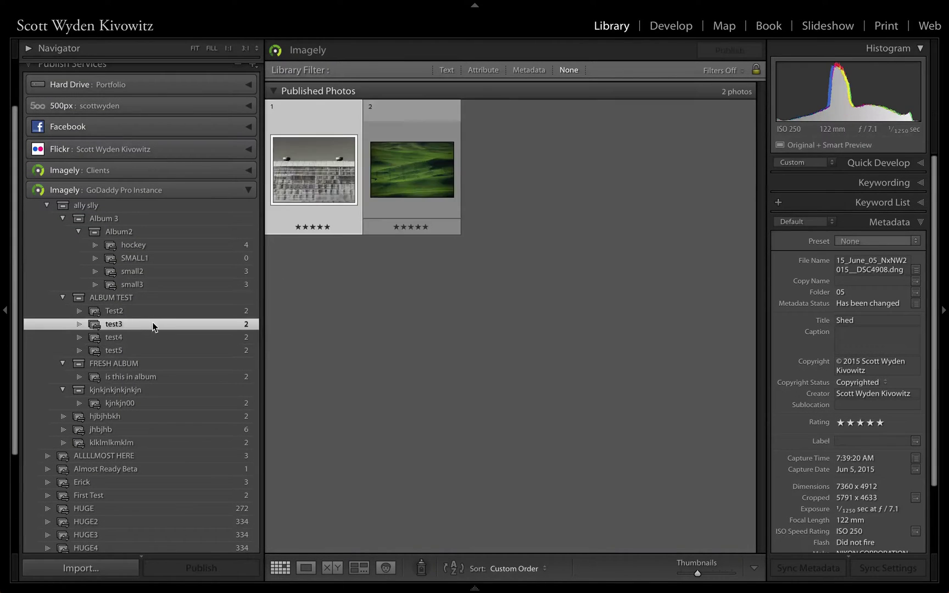
click(162, 306)
click(165, 266)
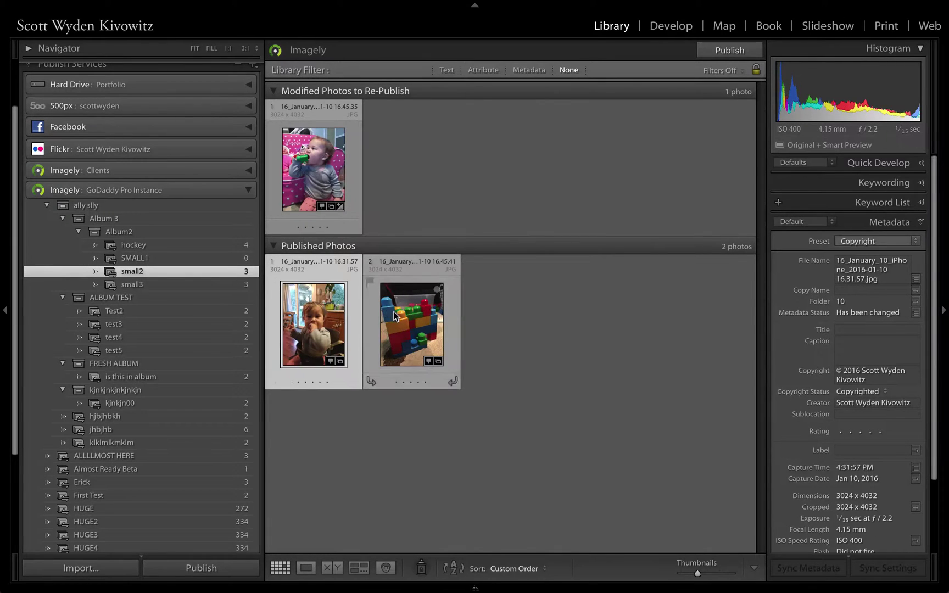
View the building-blocks photo full-size, then return to the grid.
click(411, 324)
key(e)
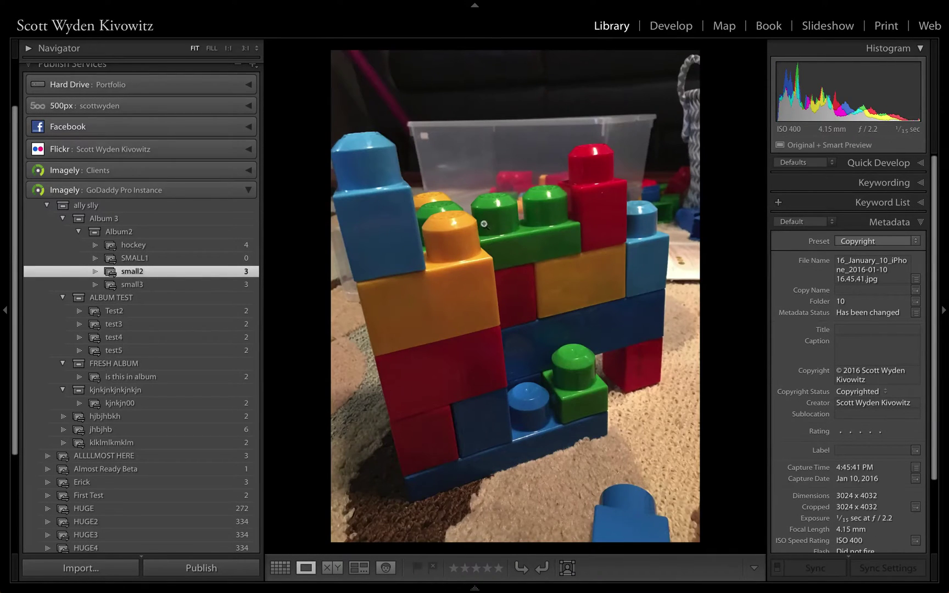
key(g)
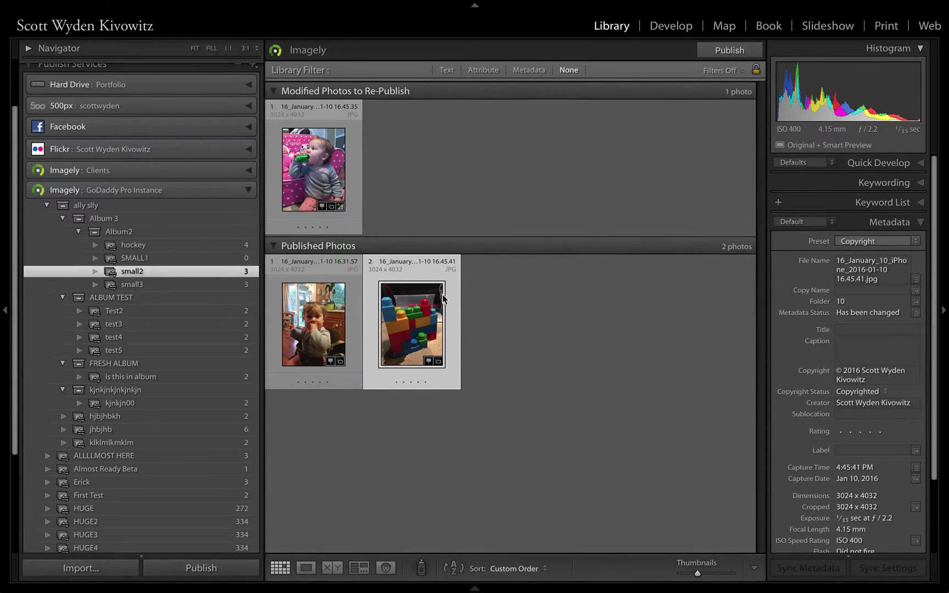
Cool the building-blocks photo to a white balance temperature of -31 in Develop, then return to the grid.
key(d)
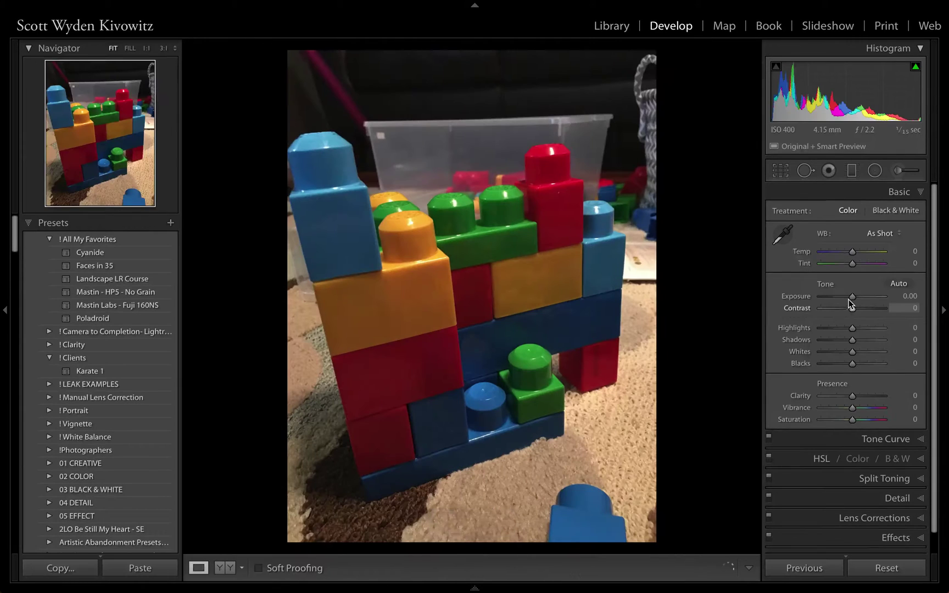
drag(852, 251, 844, 251)
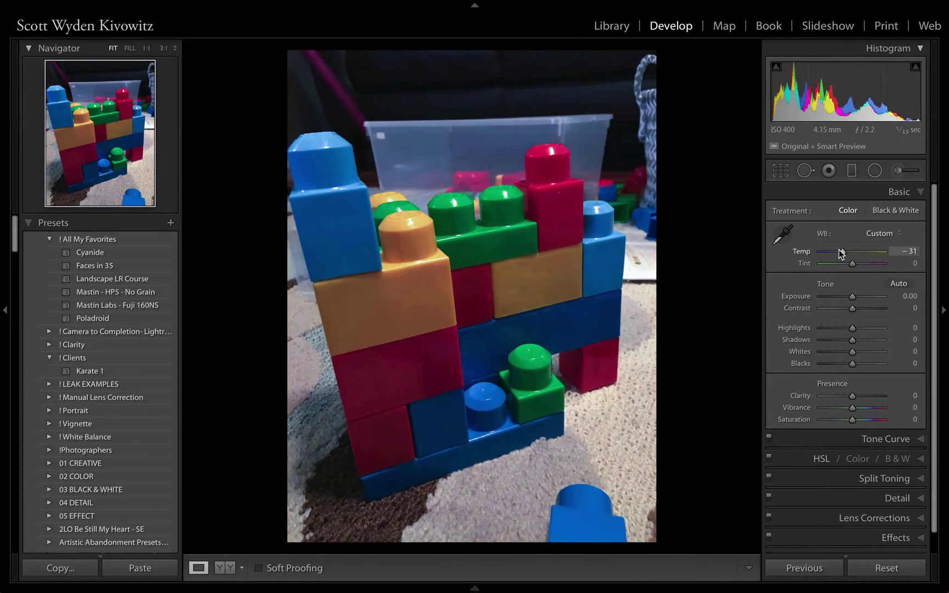
key(g)
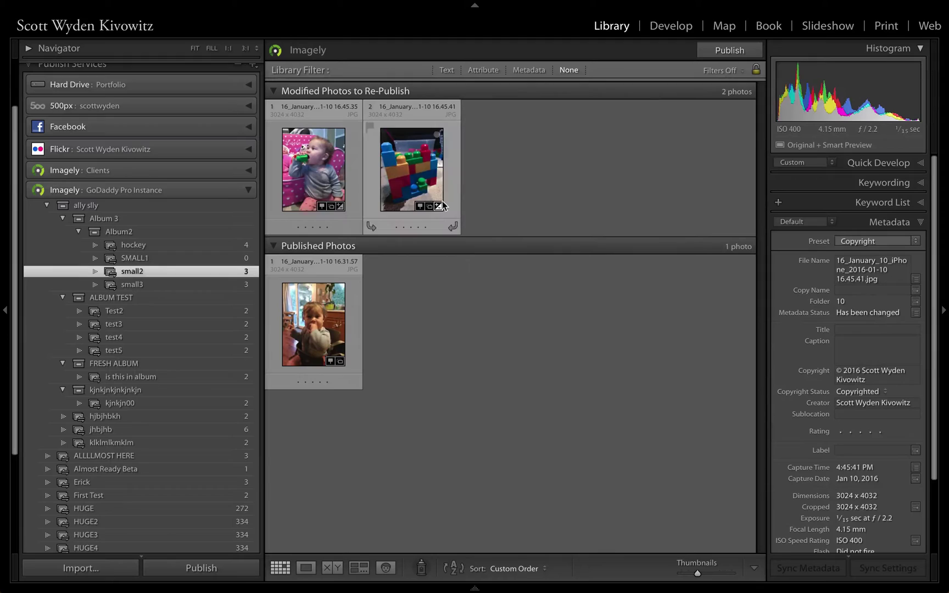